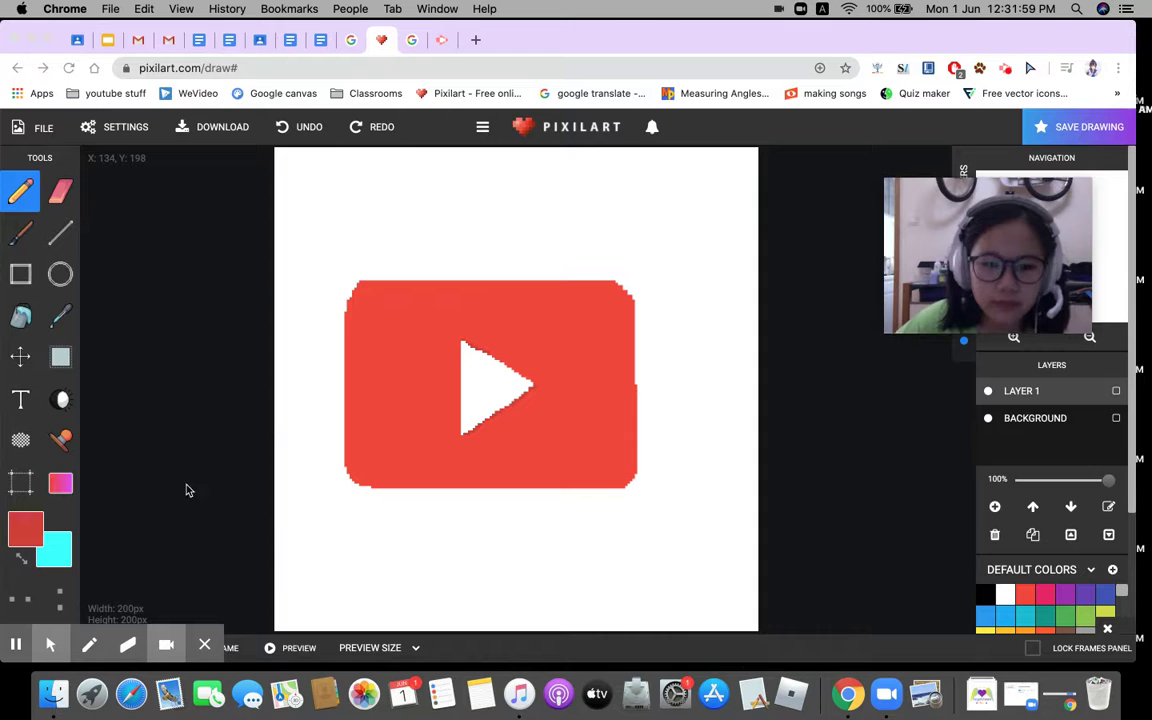
With the Gradient tool and purple d24cff, drag a diagonal purple-to-cyan gradient across the canvas.
mouse_move(2, 655)
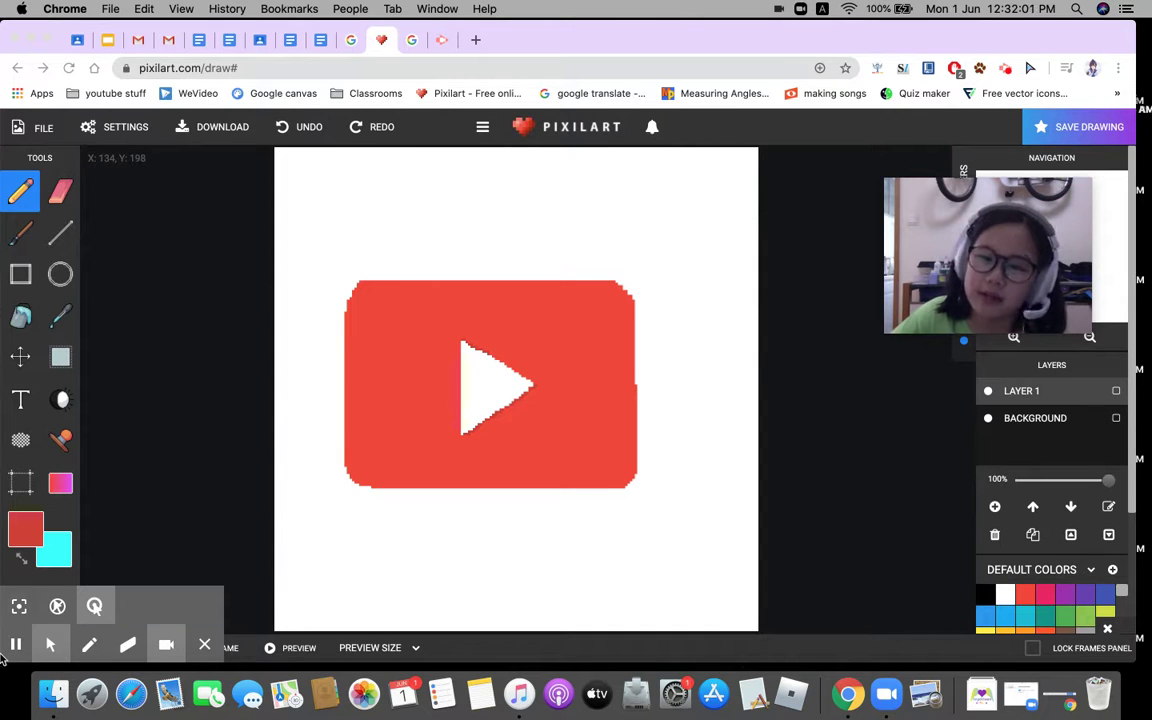
left_click(15, 645)
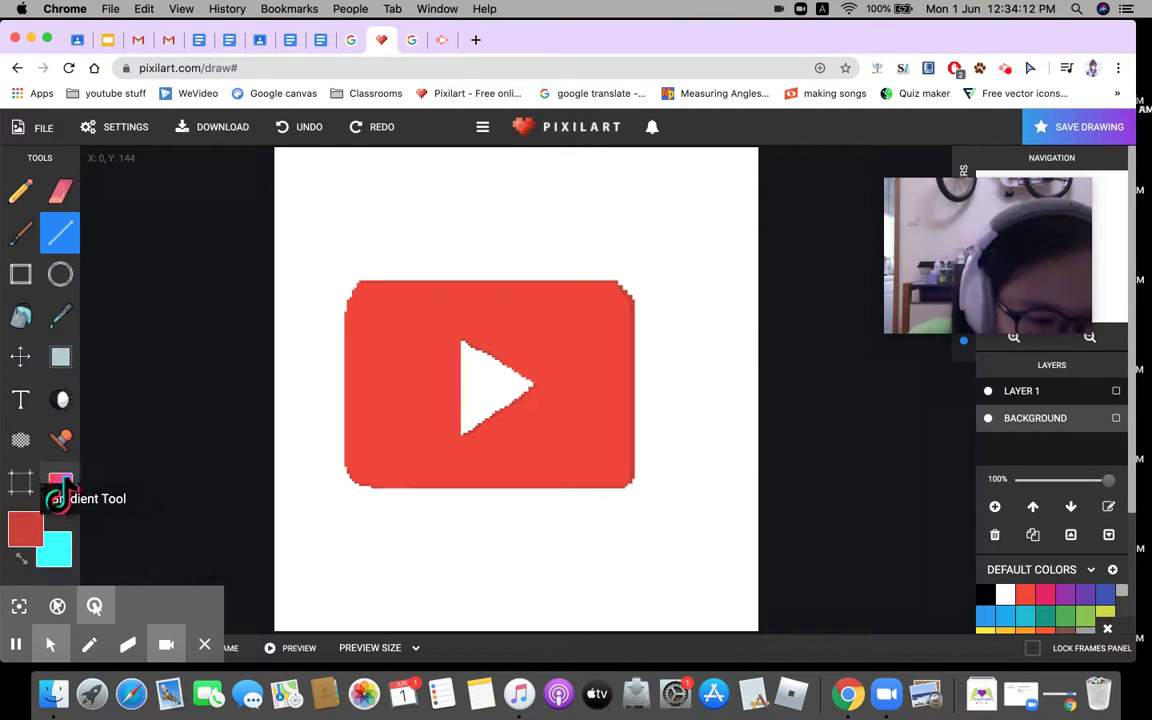
left_click(60, 485)
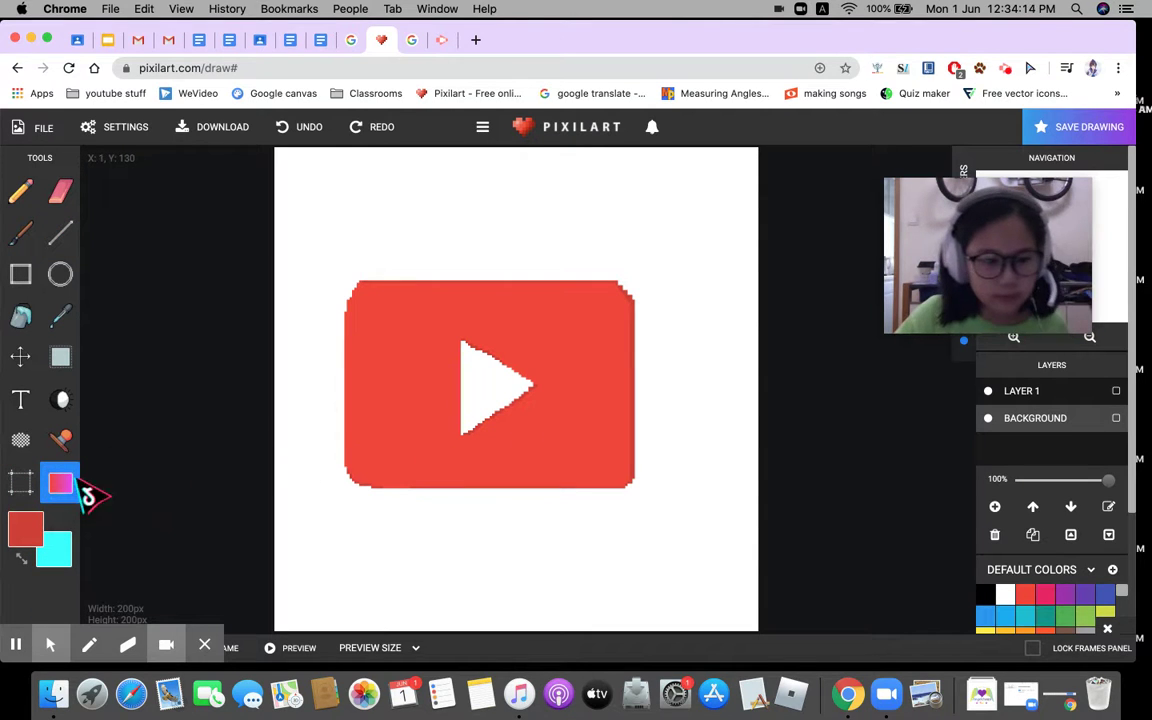
left_click(30, 528)
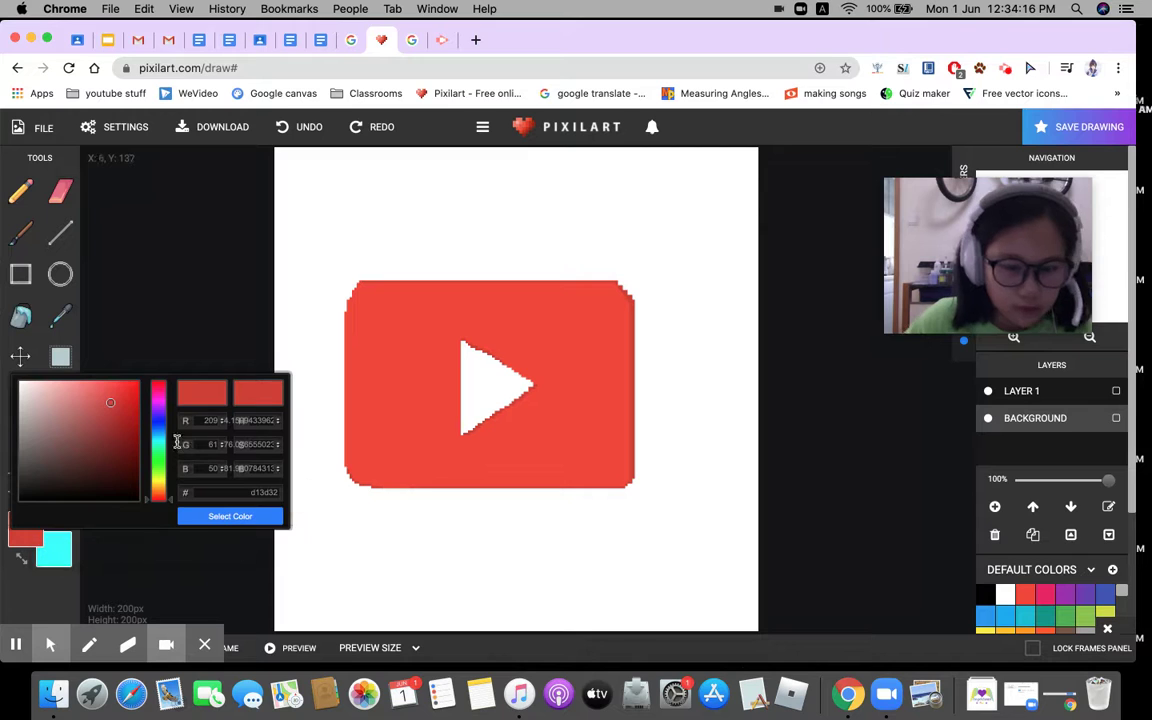
left_click(160, 398)
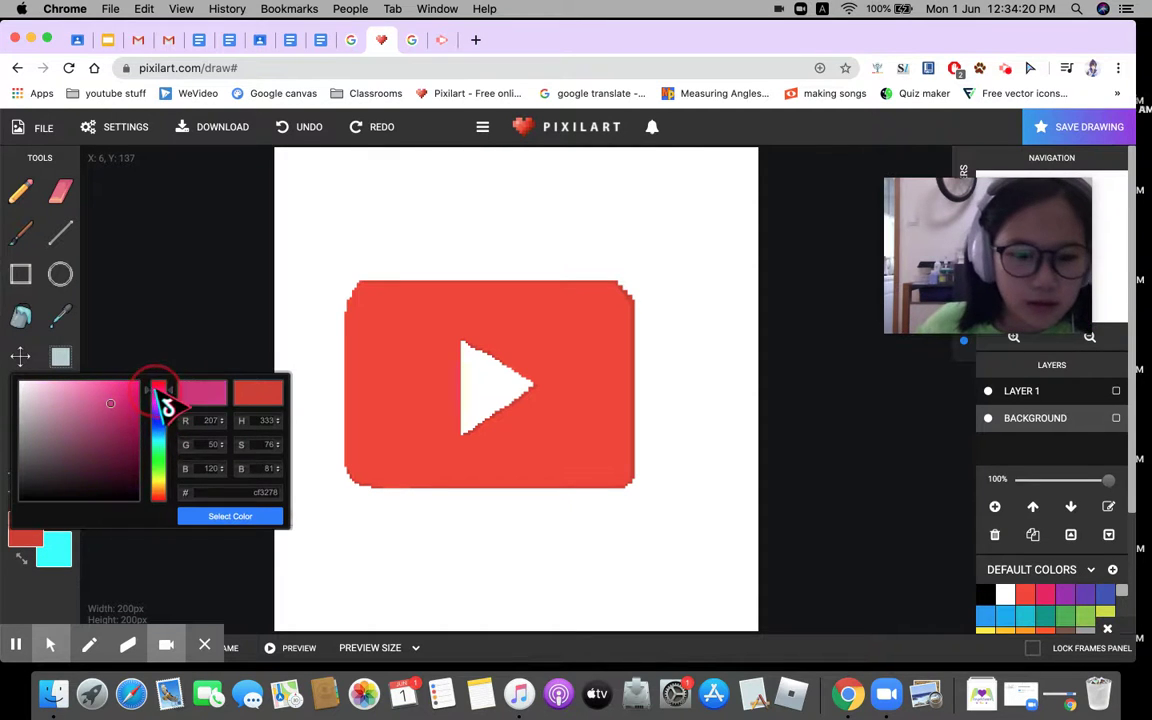
left_click_drag(162, 398, 166, 410)
left_click(112, 382)
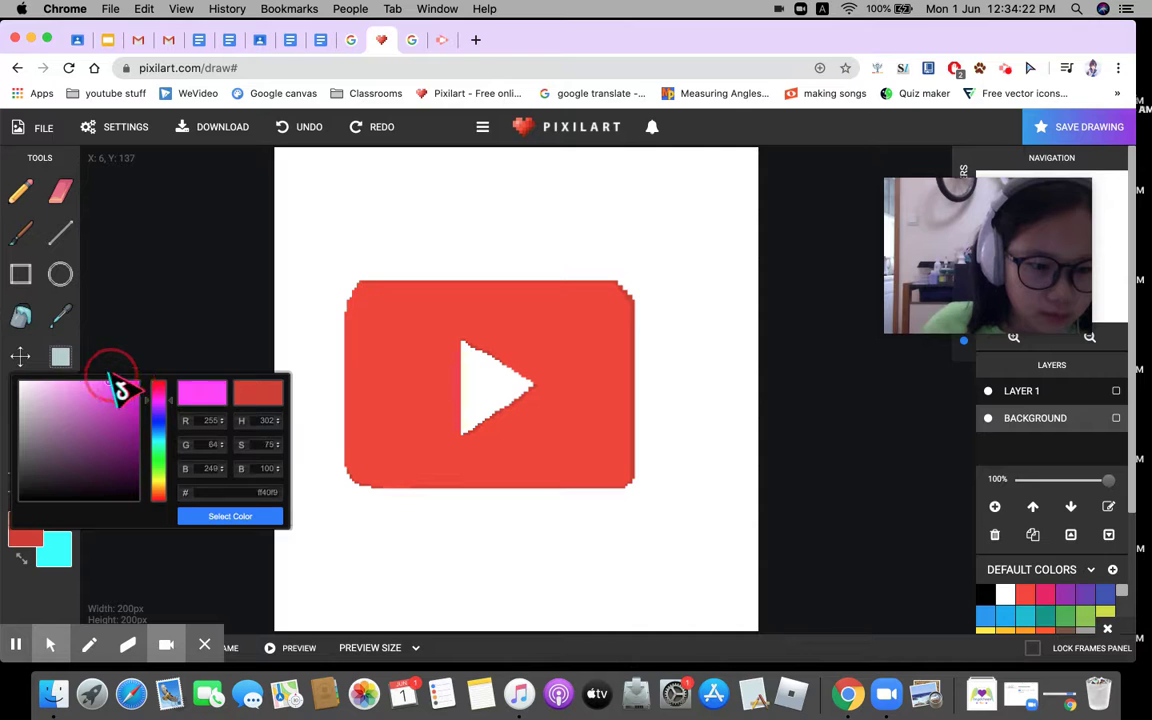
left_click(160, 404)
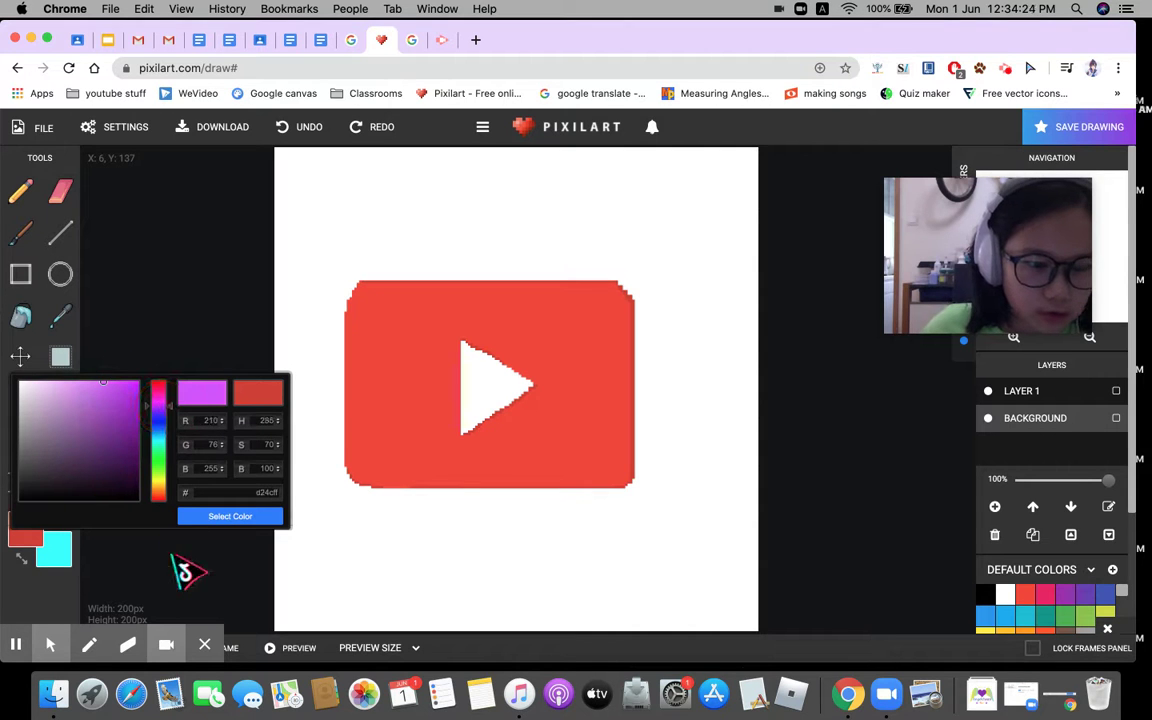
left_click(205, 516)
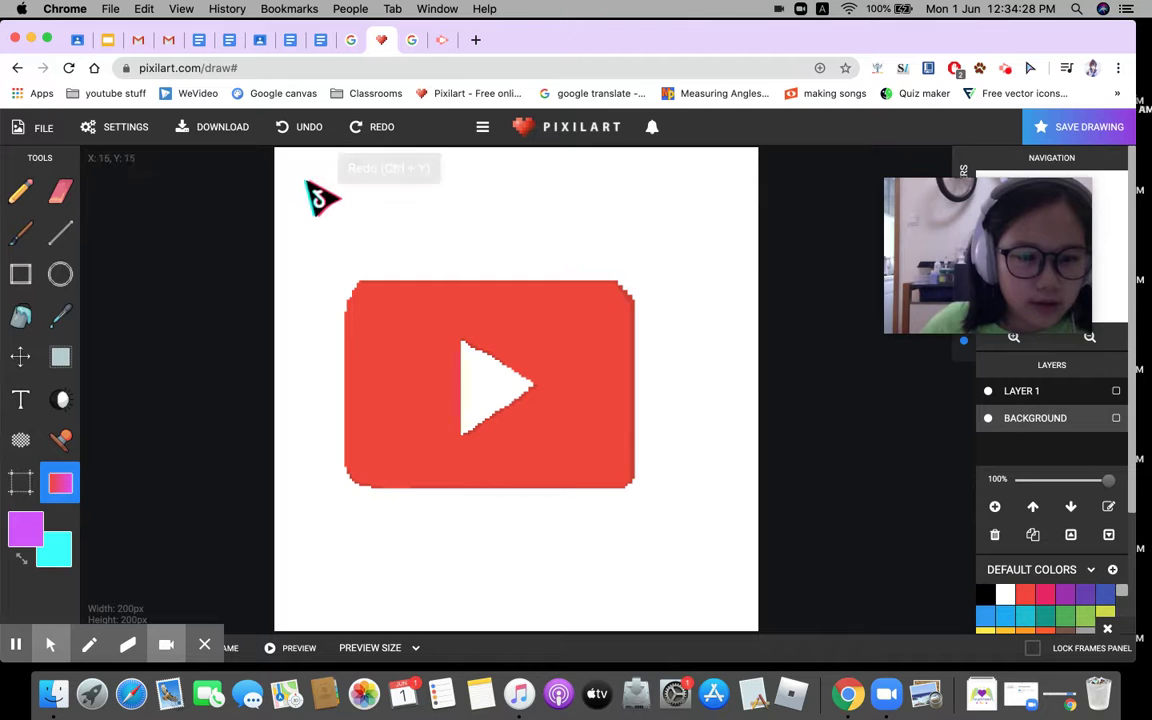
left_click_drag(319, 195, 740, 468)
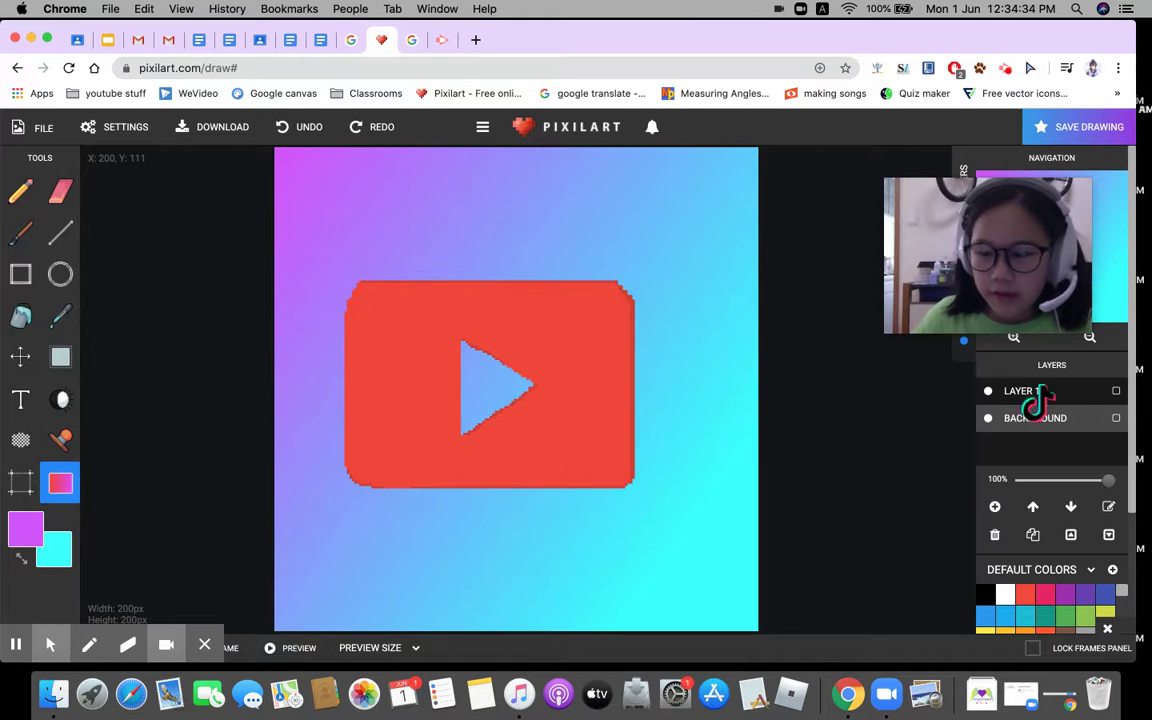
Add a new layer, then try a line down the triangle's left edge and undo it.
left_click(994, 506)
scroll(500, 440, "up", 2)
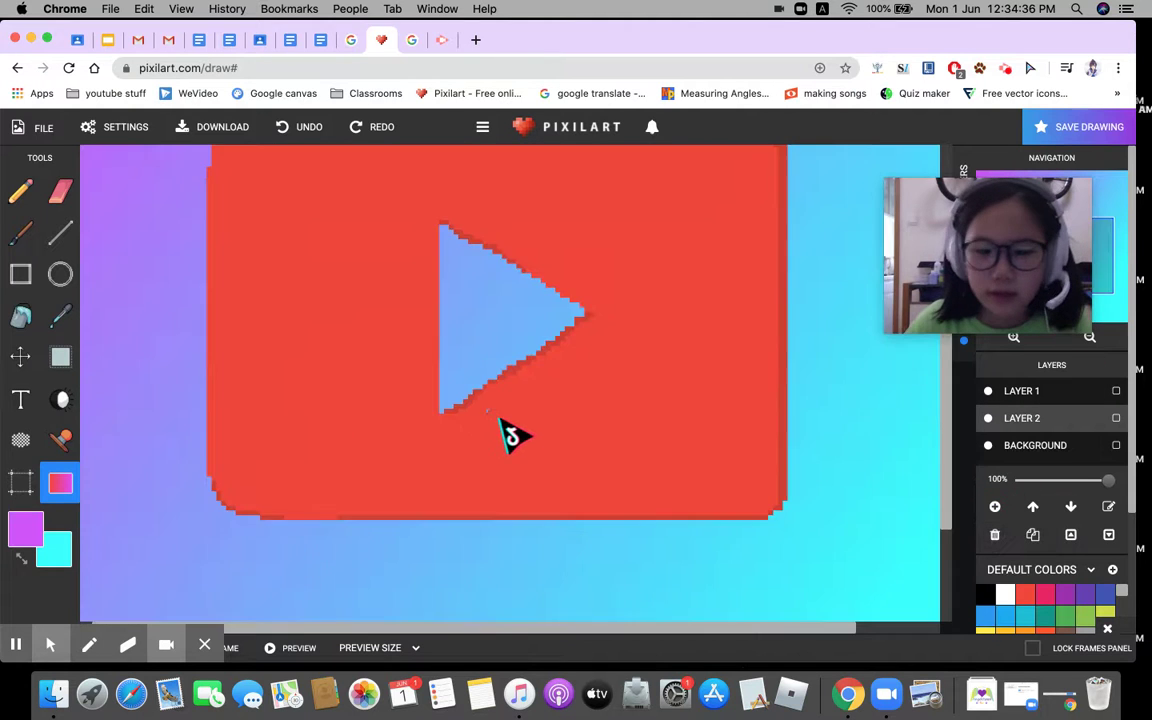
scroll(510, 400, "down", 2)
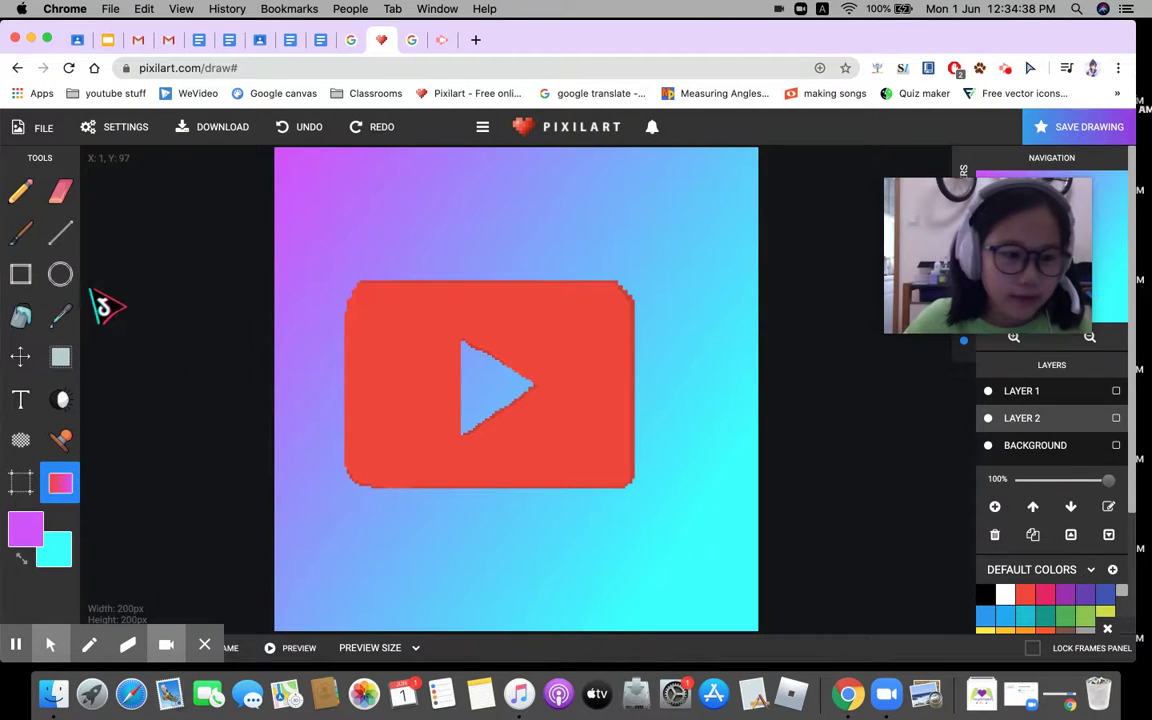
left_click(61, 236)
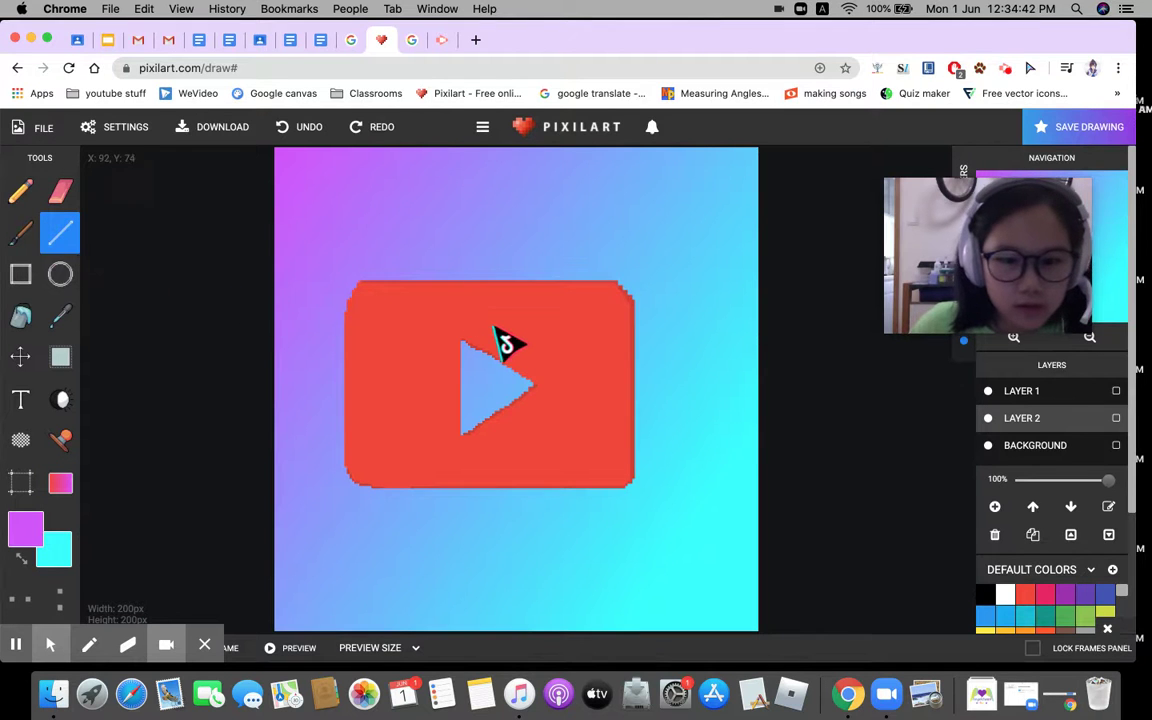
scroll(504, 345, "up", 2)
scroll(498, 365, "down", 2)
scroll(505, 395, "up", 3)
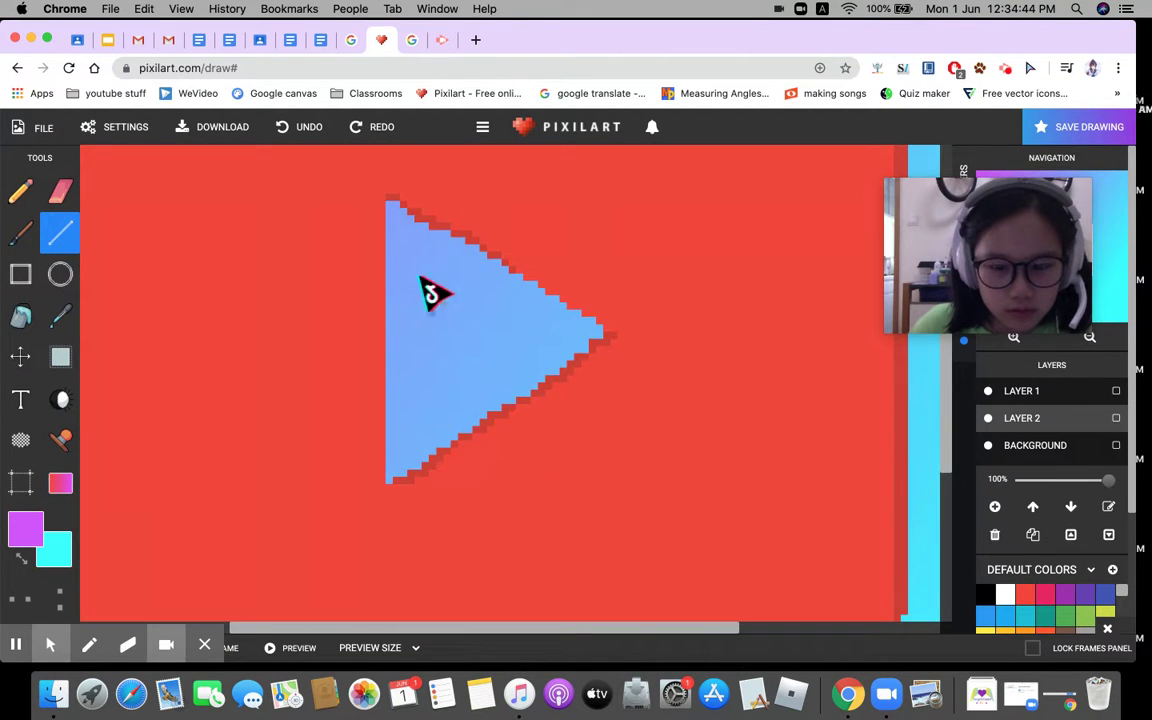
left_click_drag(390, 207, 384, 405)
left_click(292, 127)
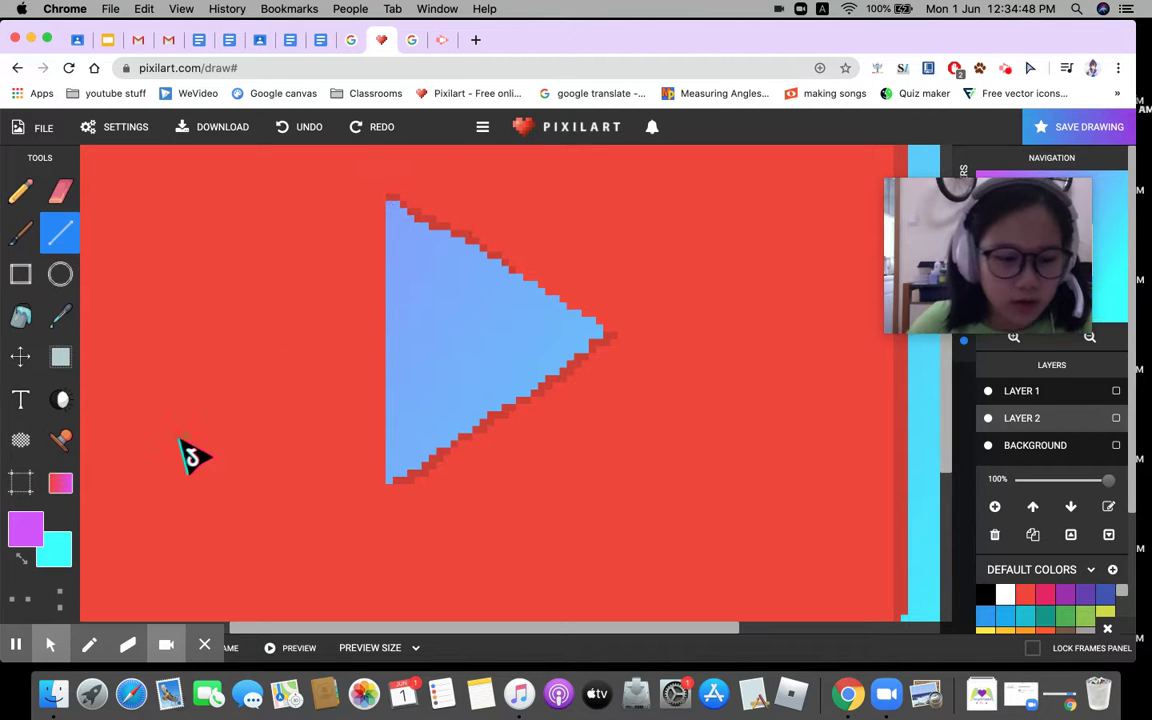
Swap colours, then set primary to white and secondary to light pink ff9eff.
left_click(21, 556)
left_click(18, 536)
left_click_drag(22, 470, 20, 360)
left_click(188, 516)
left_click(42, 566)
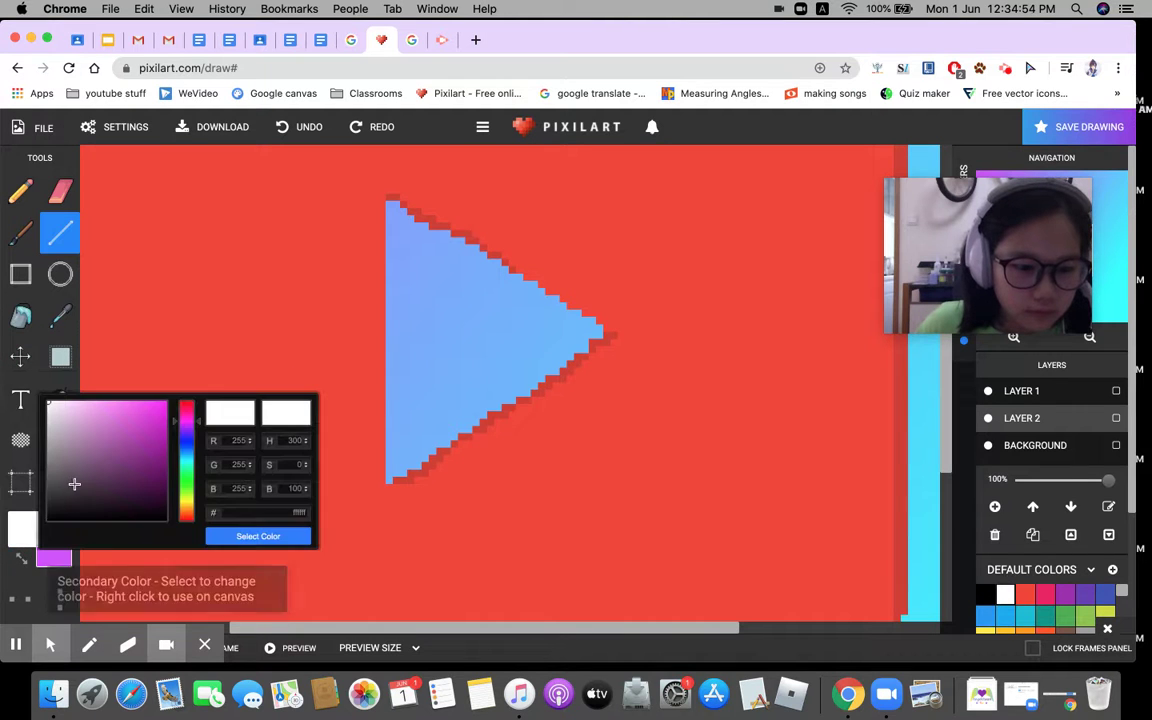
left_click(92, 401)
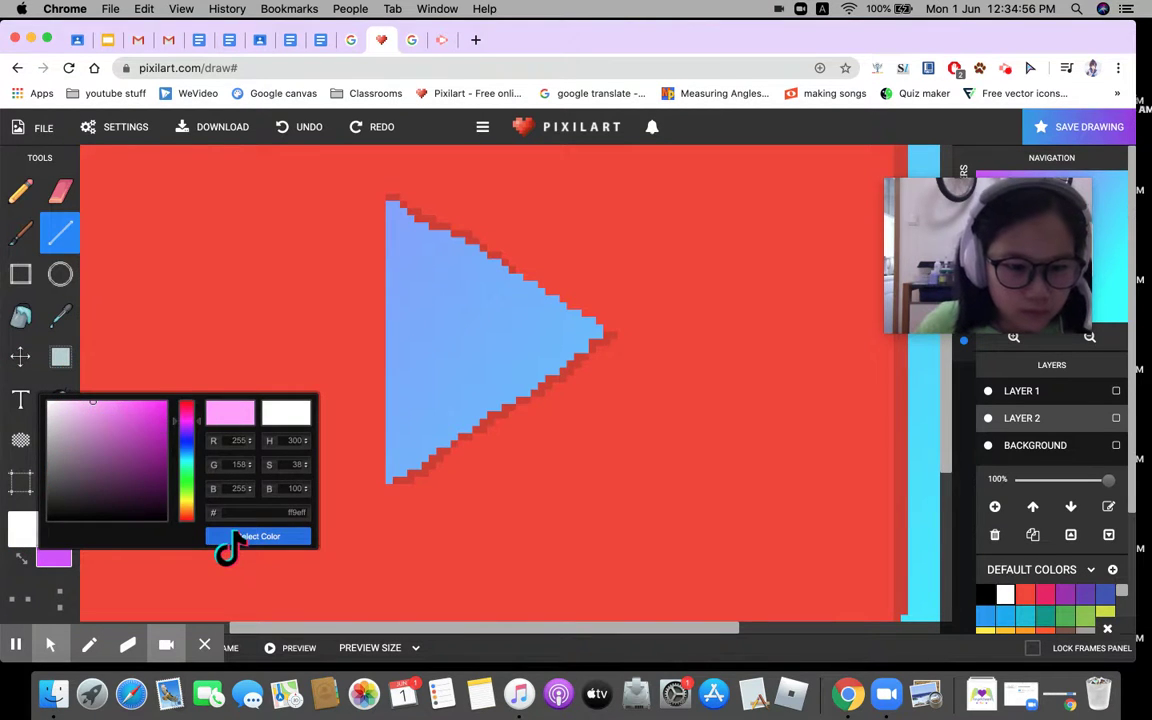
left_click(232, 537)
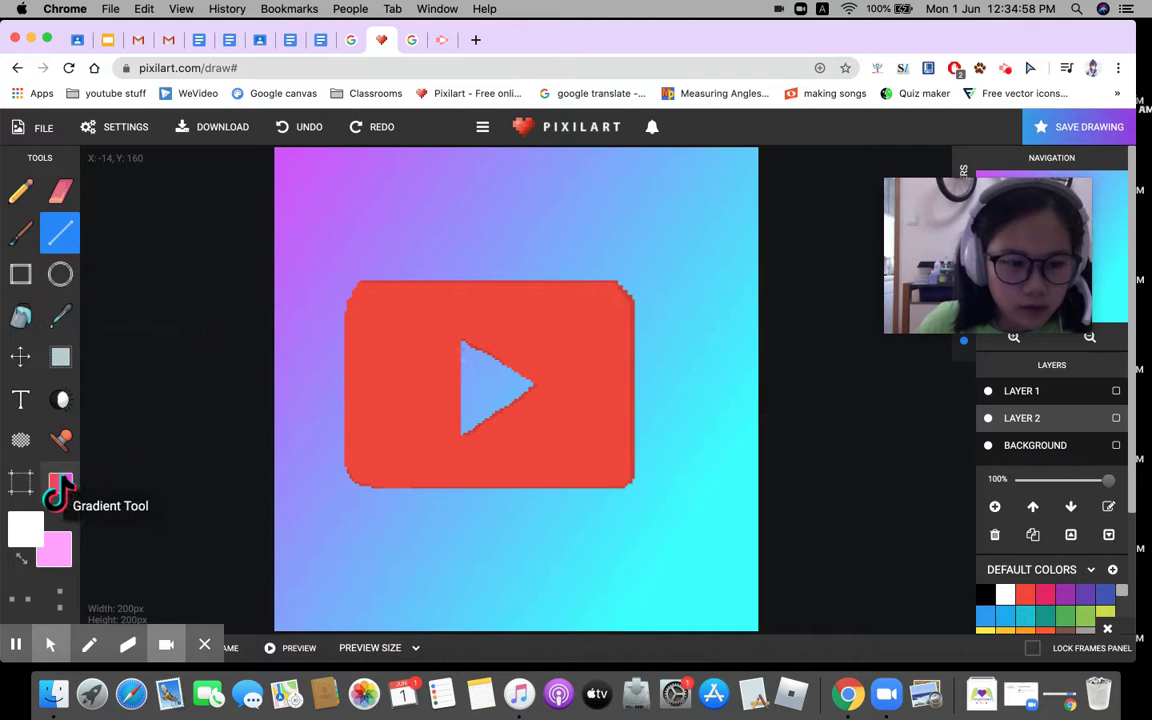
Try a white-to-pink gradient on the background and undo it.
left_click(60, 483)
left_click_drag(255, 402, 455, 412)
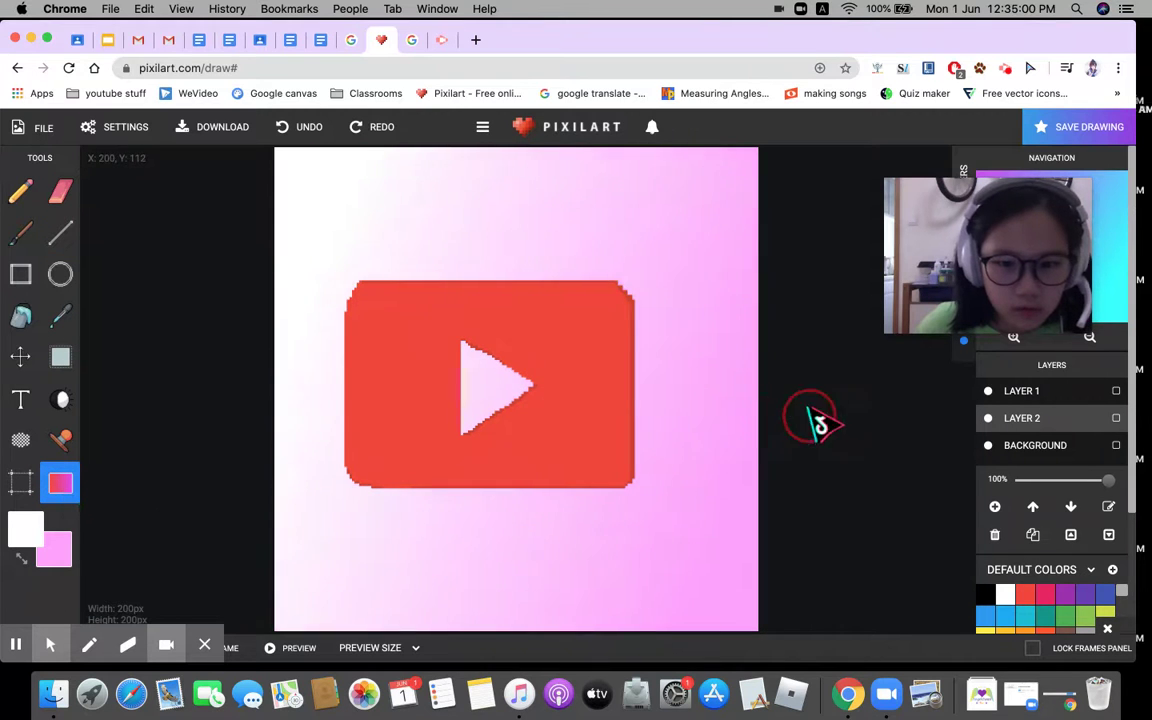
left_click(293, 133)
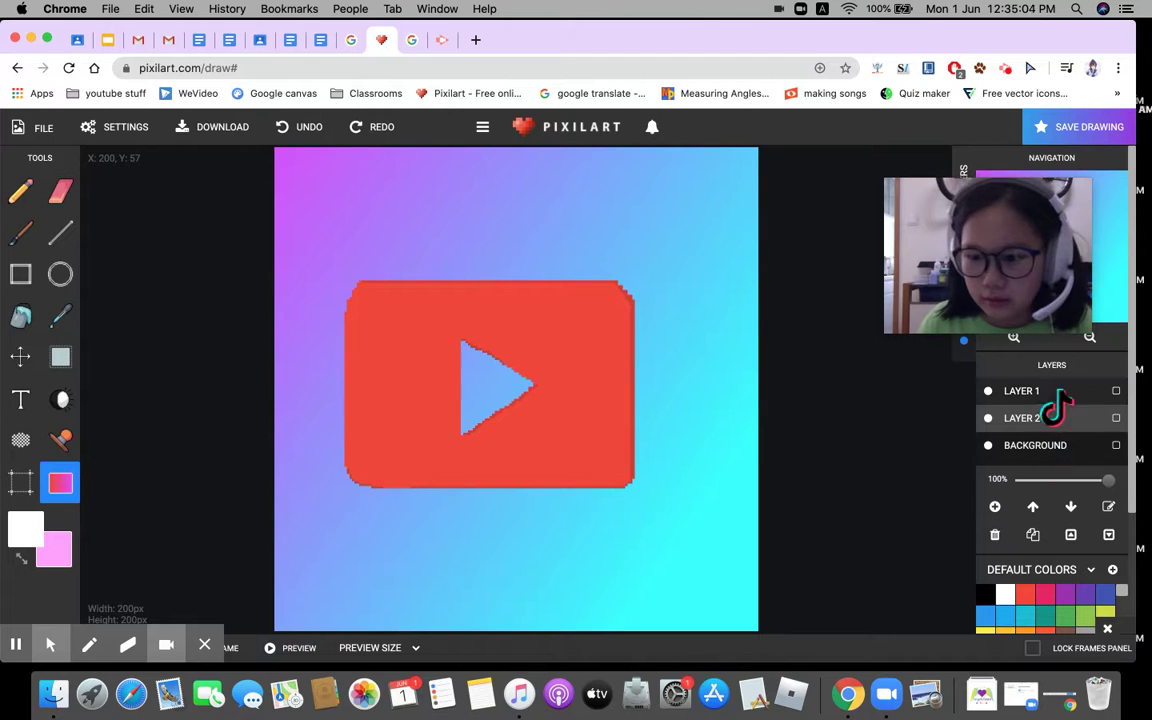
Test deleting LAYER 1 twice, restoring it each time, then select LAYER 2 for removal.
left_click(1050, 392)
left_click(1050, 420)
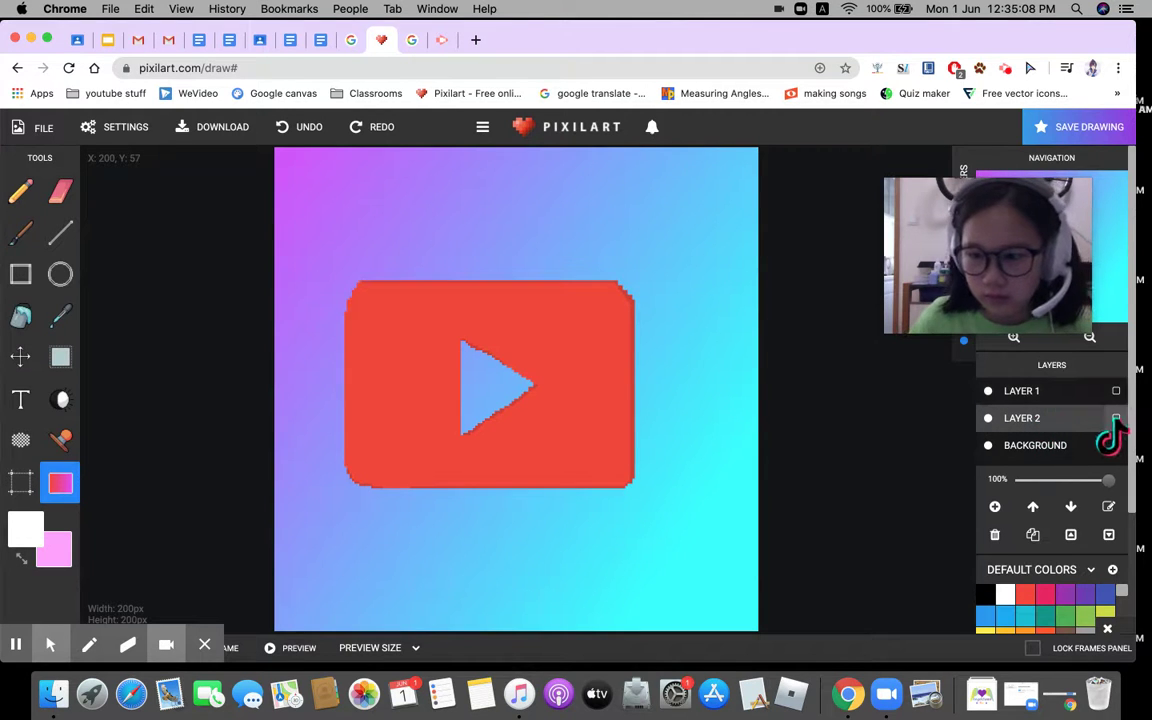
left_click(1045, 392)
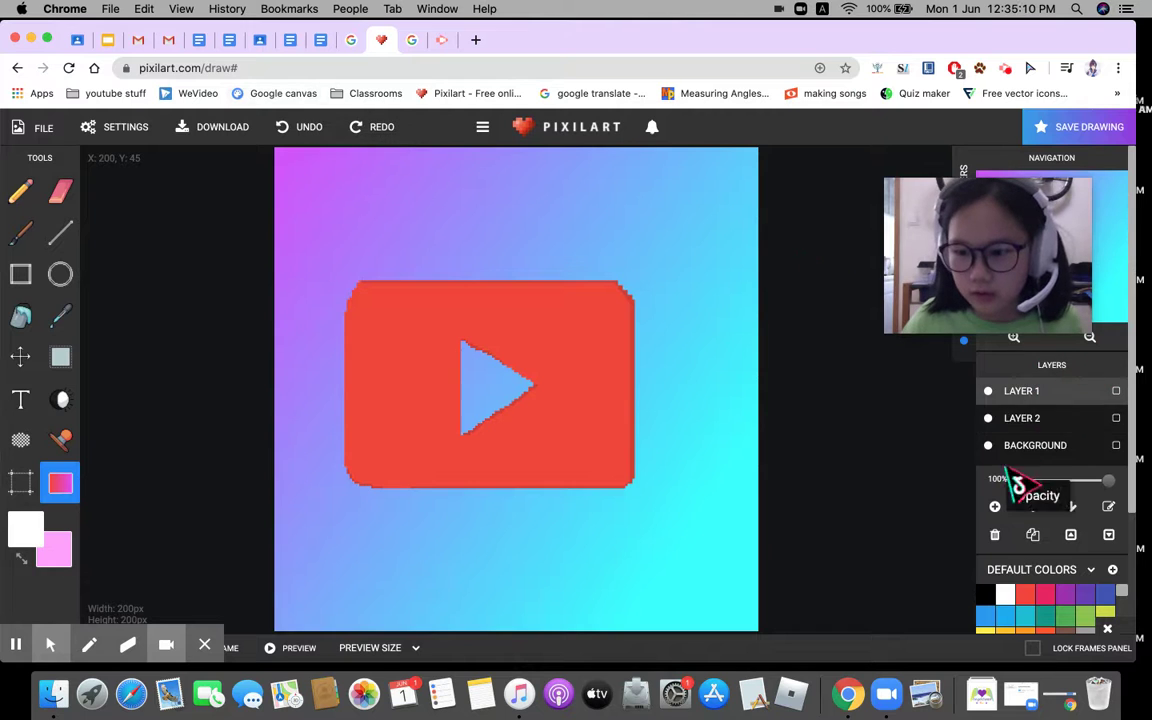
left_click(995, 536)
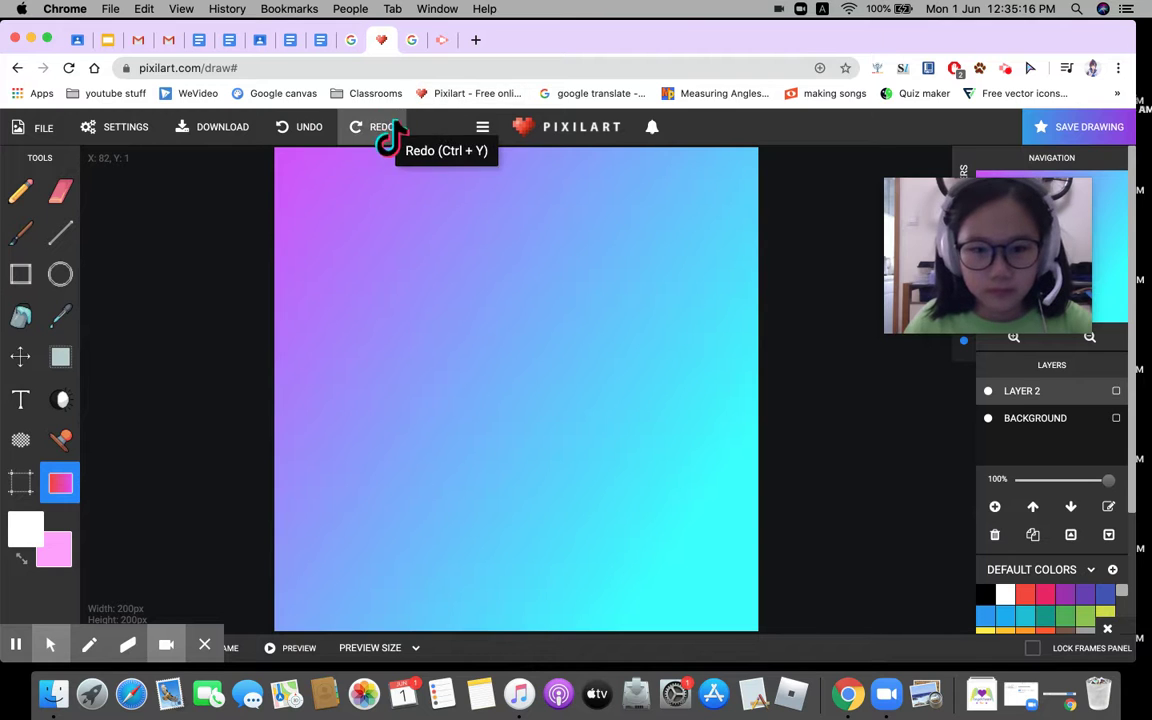
left_click(312, 138)
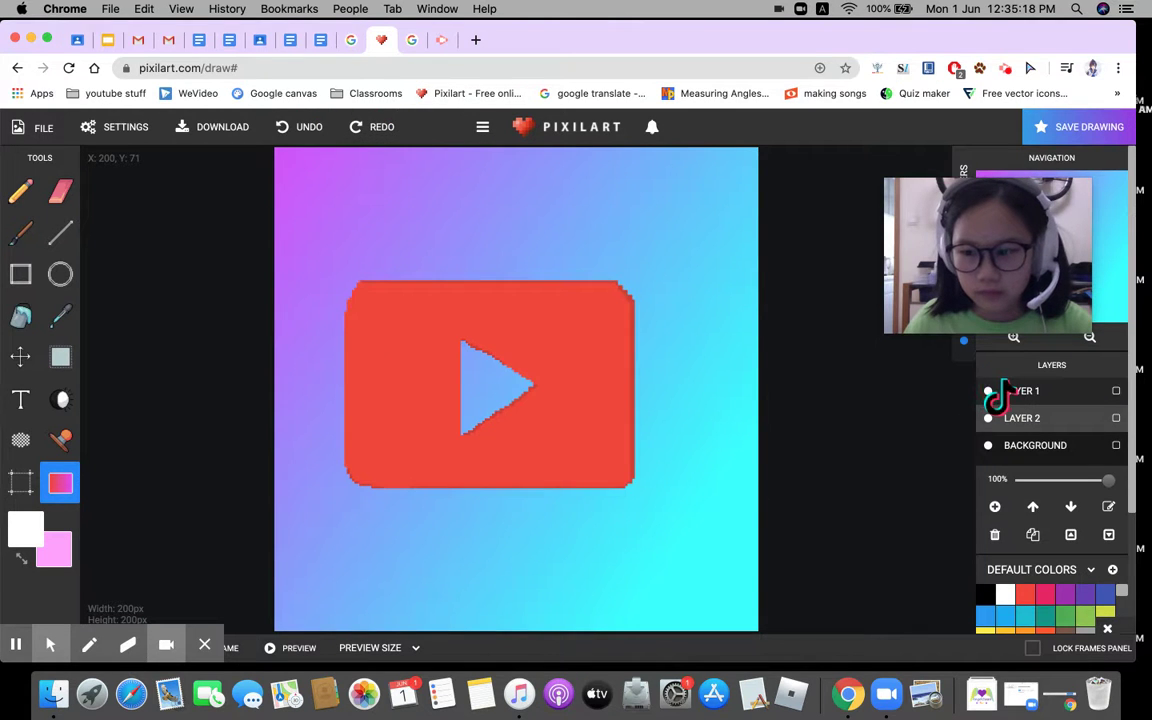
left_click(995, 535)
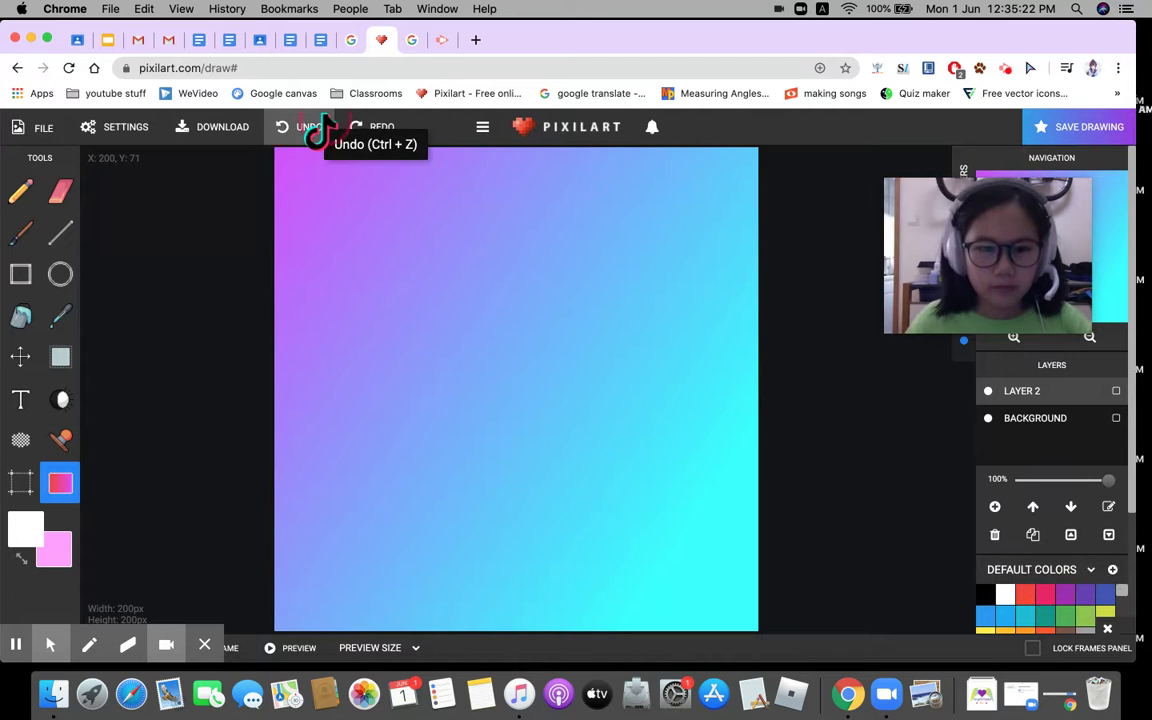
left_click(315, 130)
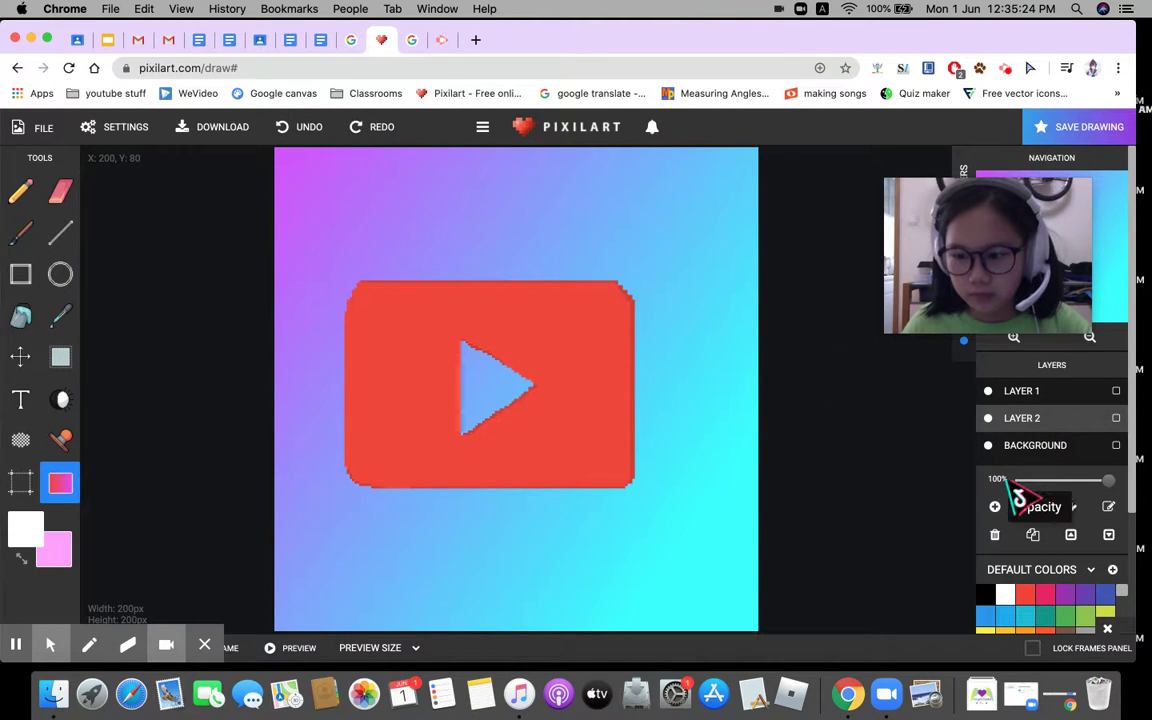
left_click(1019, 420)
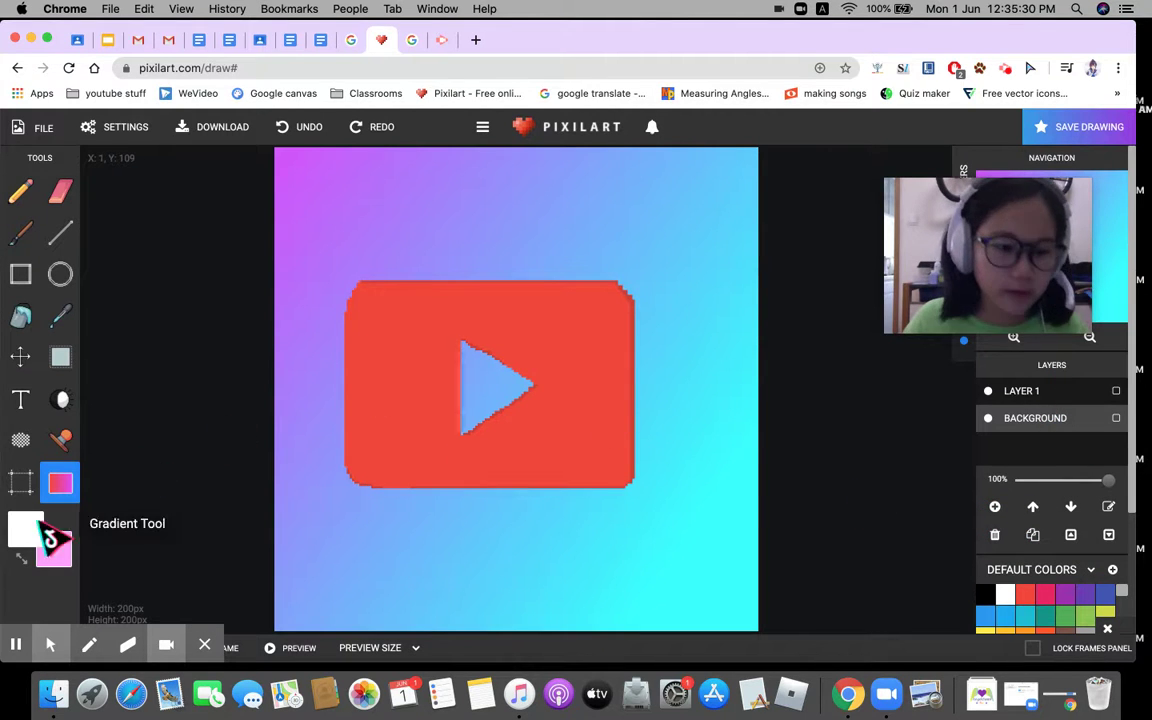
Zoom in and draw white straight lines along the play triangle's left and top edges.
left_click(20, 320)
scroll(401, 406, "up", 3)
scroll(720, 442, "up", 1)
scroll(692, 385, "down", 1)
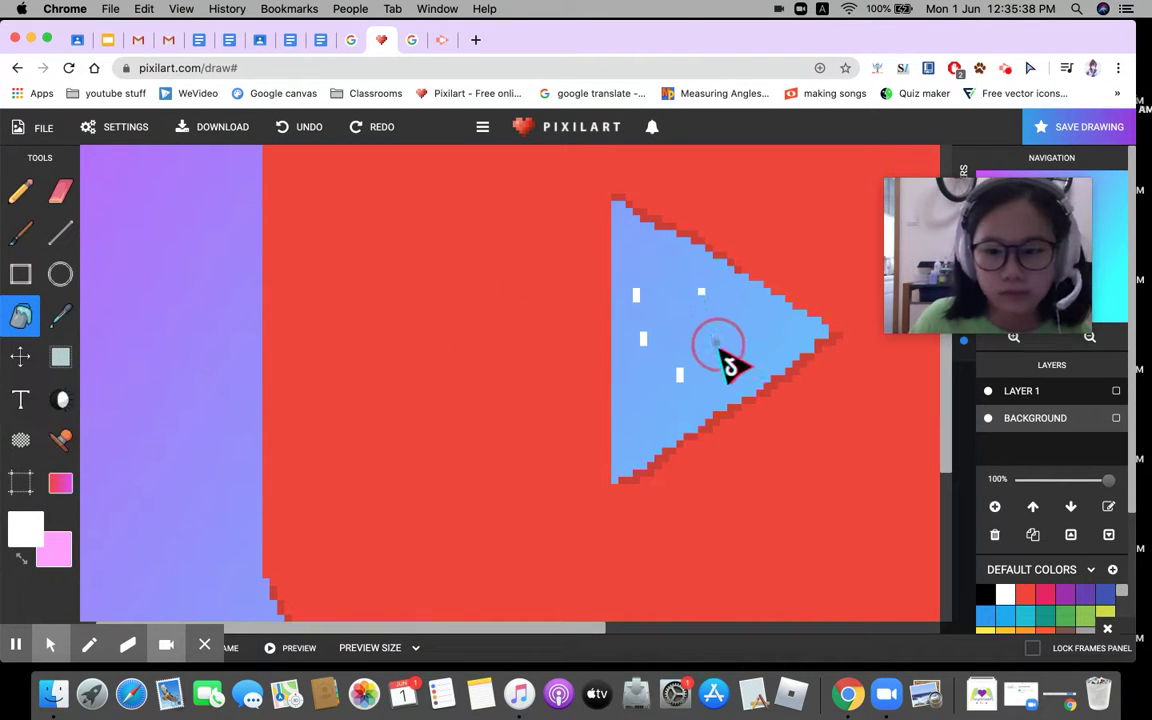
left_click(21, 192)
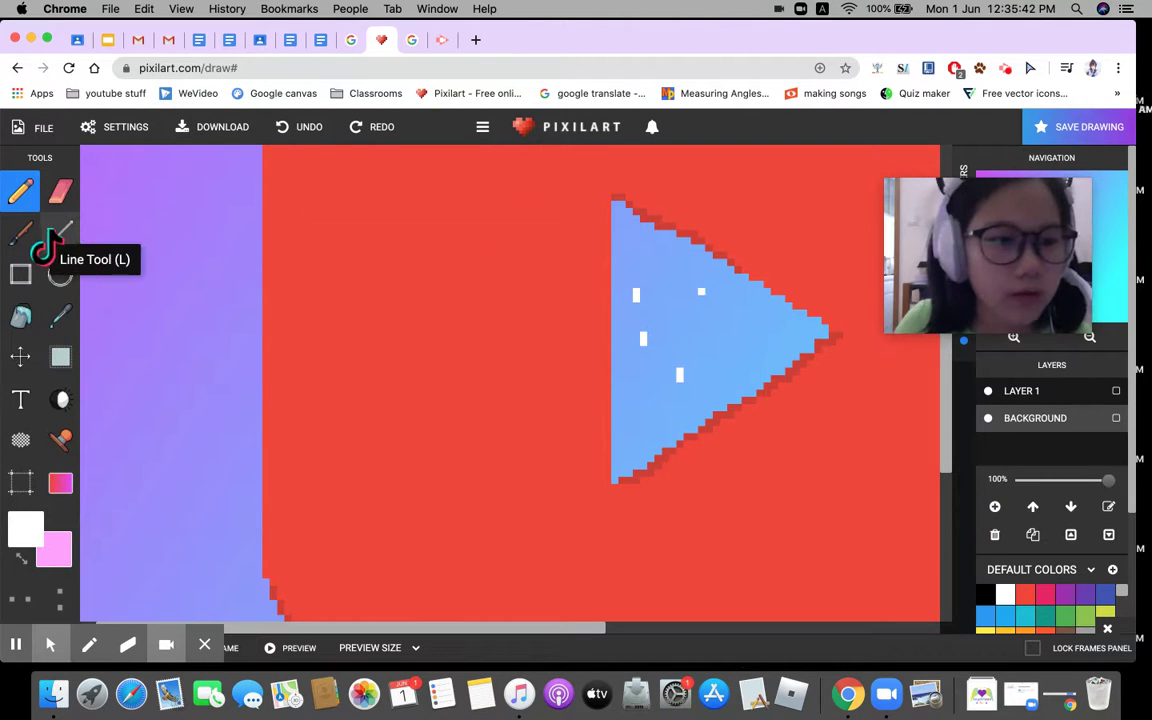
left_click(58, 232)
left_click_drag(613, 268, 624, 436)
mouse_move(619, 206)
left_mouse_down()
mouse_move(702, 278)
mouse_move(838, 351)
left_mouse_up()
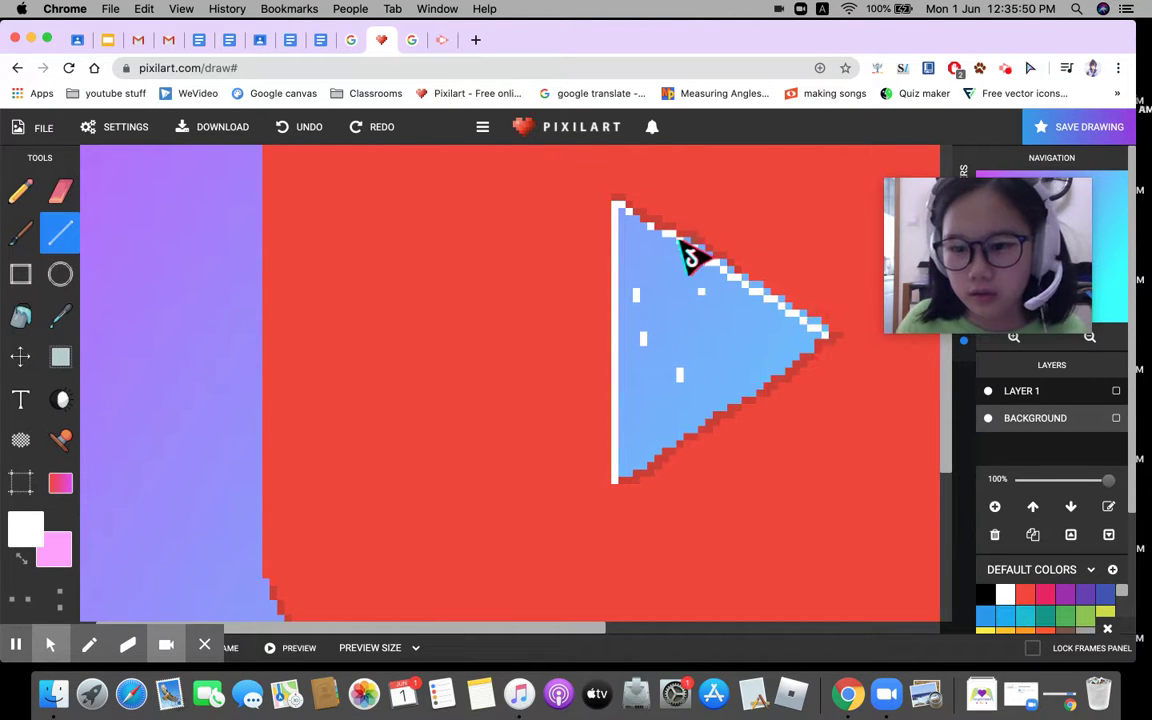
left_click_drag(725, 272, 792, 314)
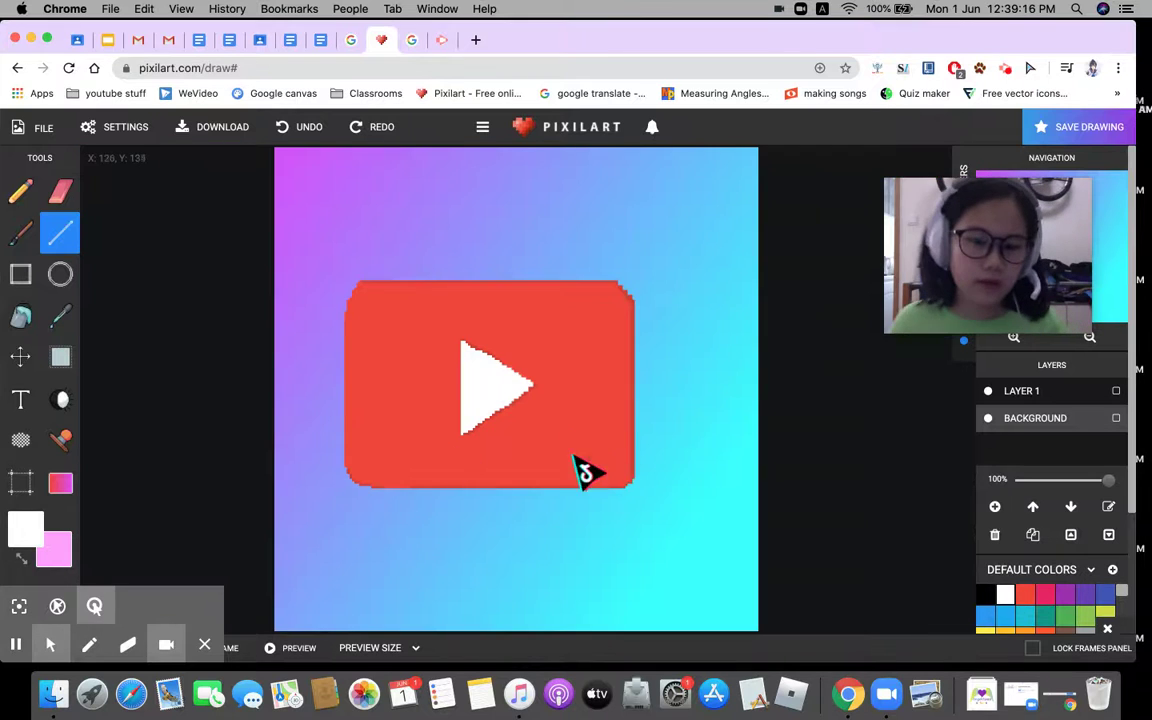
scroll(585, 470, "up", 4)
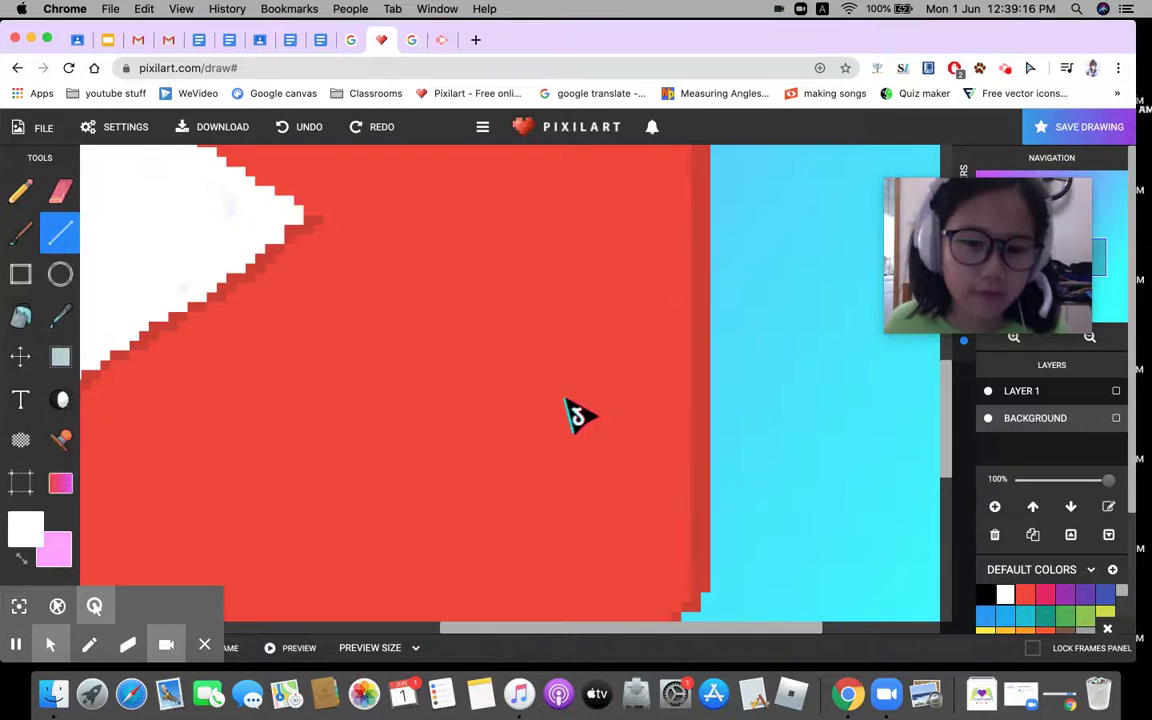
scroll(568, 411, "down", 2)
scroll(576, 391, "up", 2)
scroll(571, 380, "down", 2)
scroll(484, 372, "up", 3)
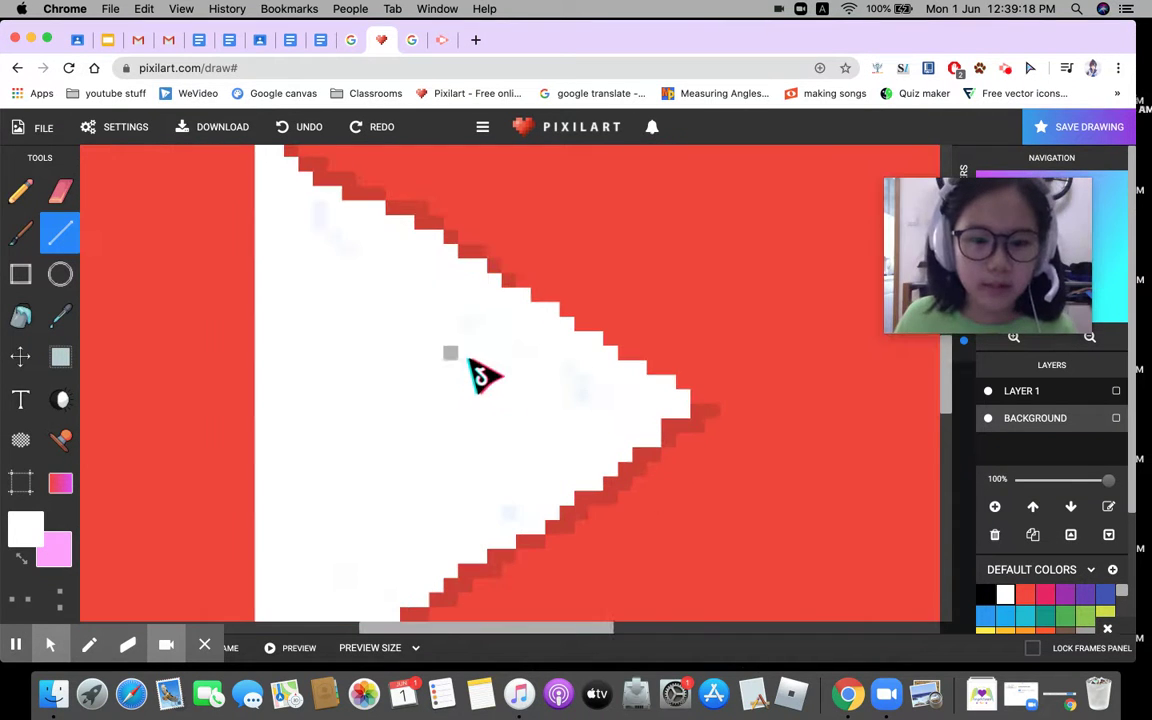
left_click(581, 419)
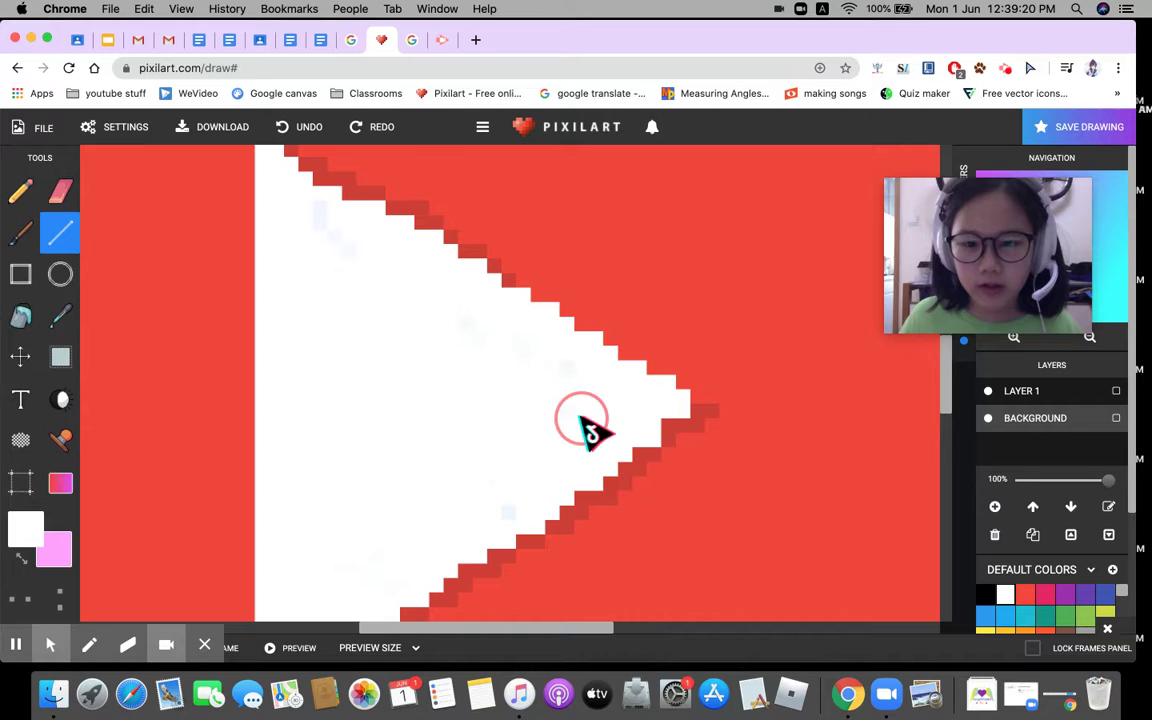
left_click(321, 237)
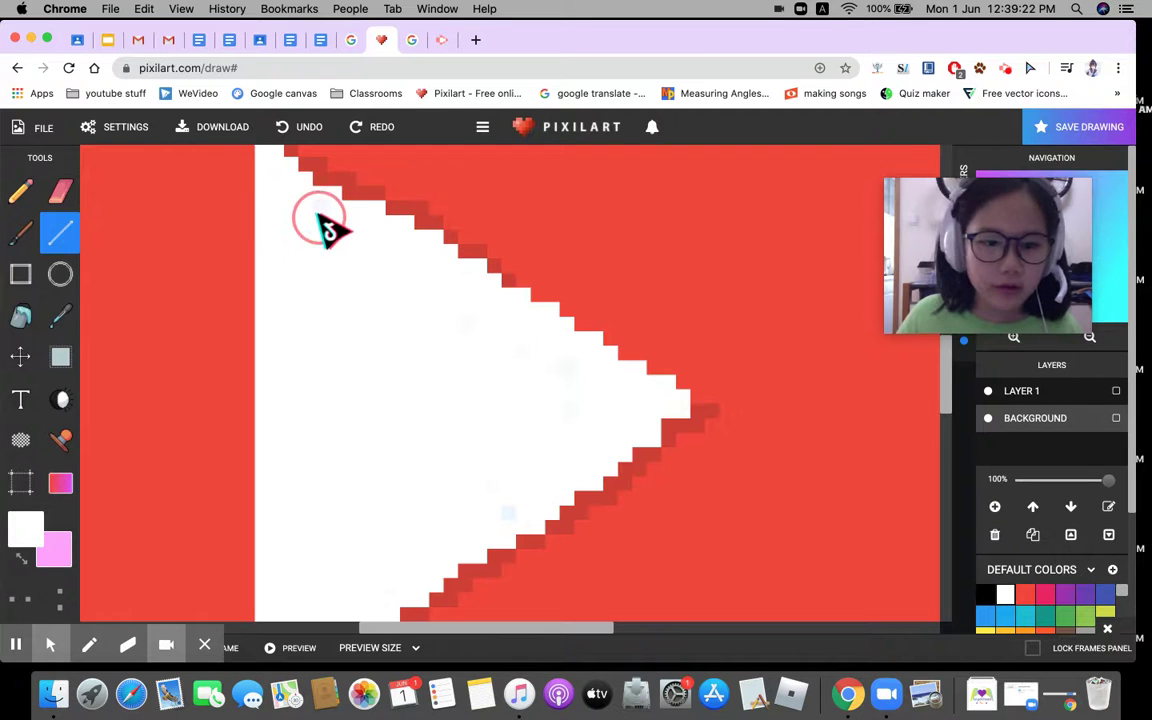
scroll(597, 484, "down", 4)
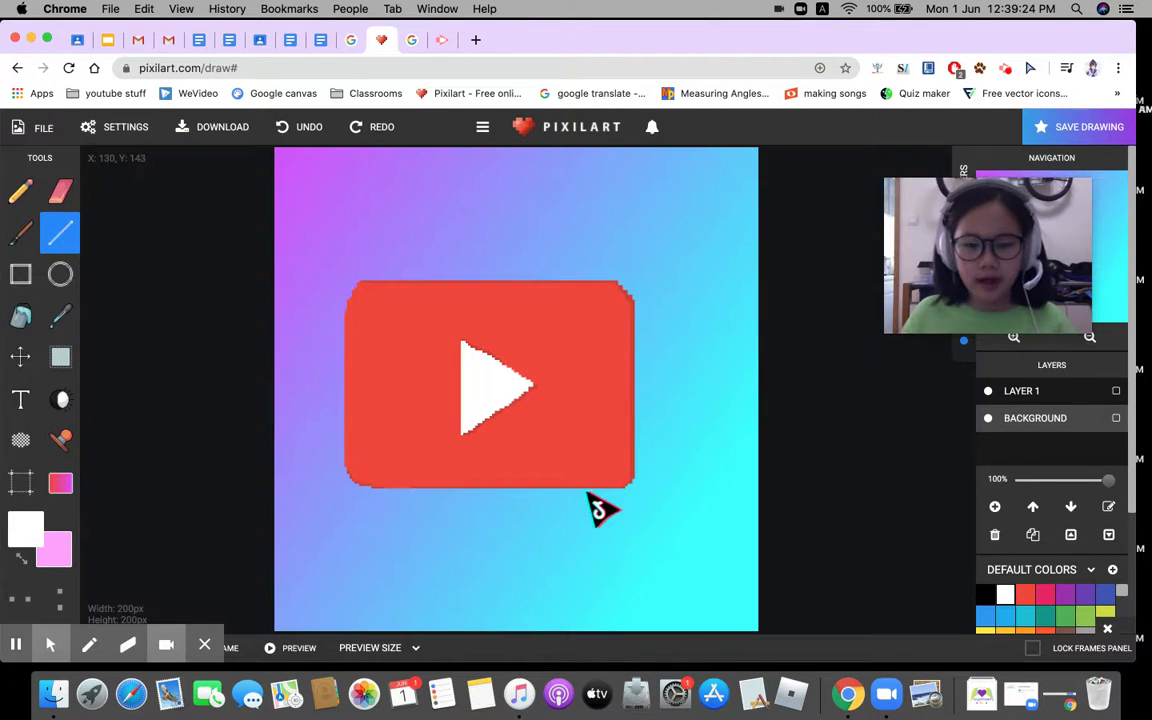
scroll(598, 452, "up", 3)
scroll(597, 460, "down", 3)
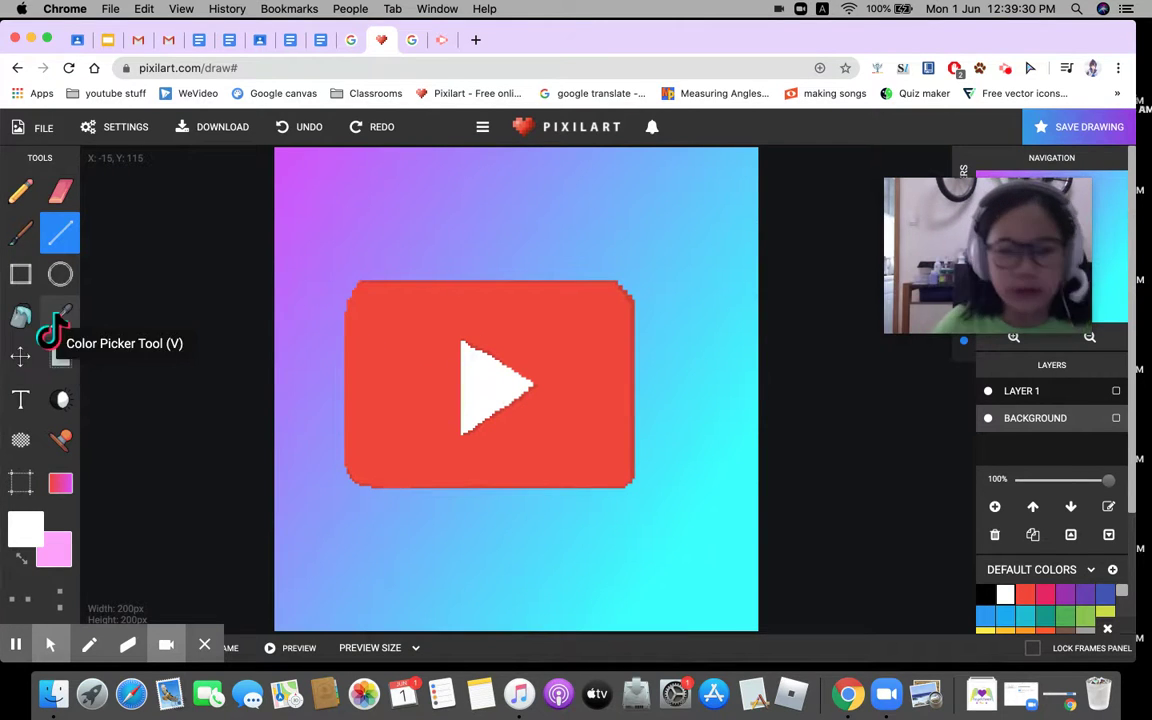
left_click(57, 232)
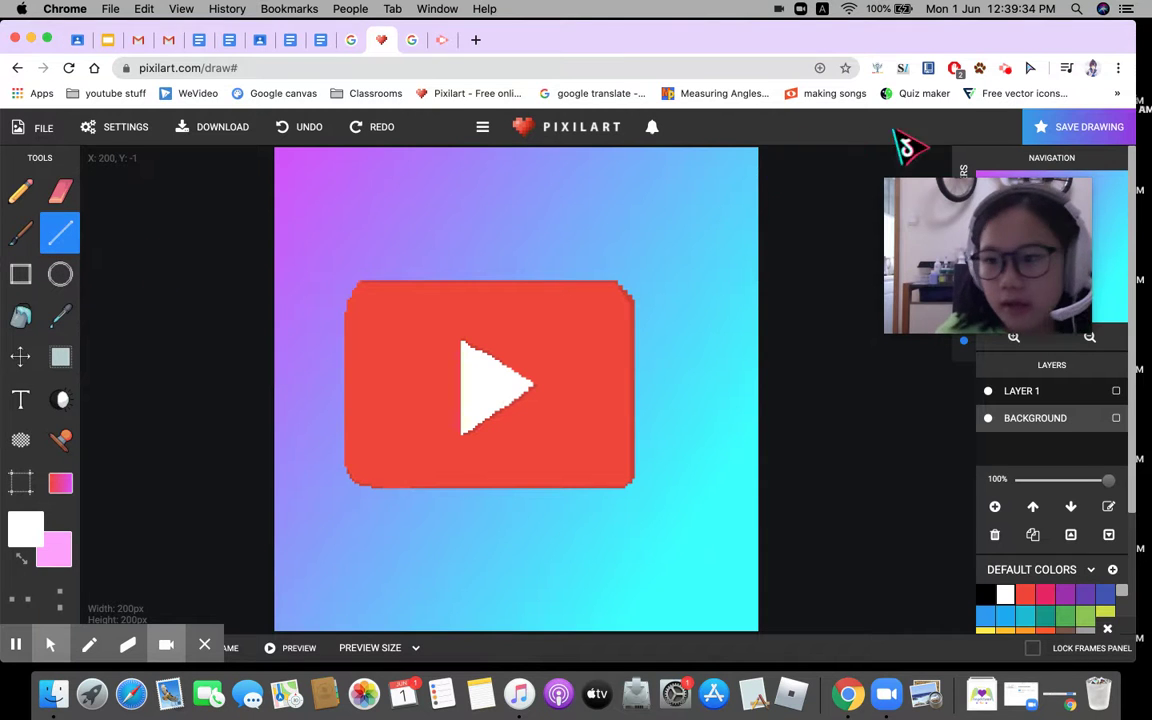
left_click(1030, 67)
scroll(848, 440, "down", 10)
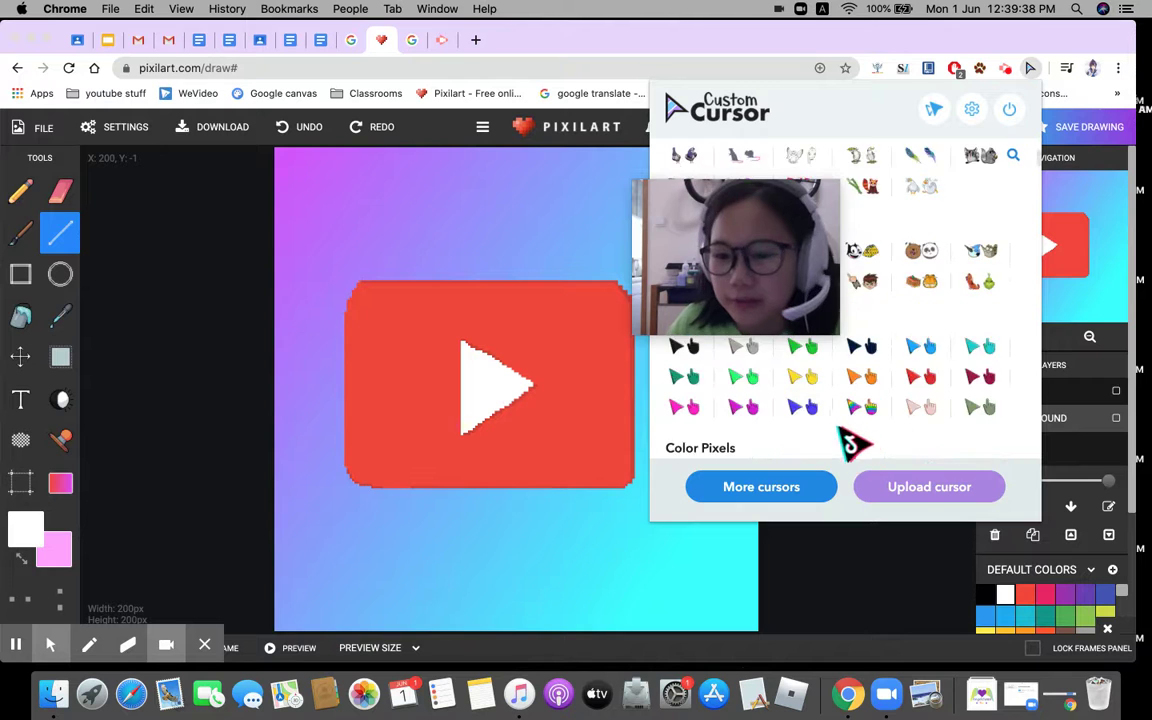
scroll(830, 435, "up", 5)
right_click(838, 428)
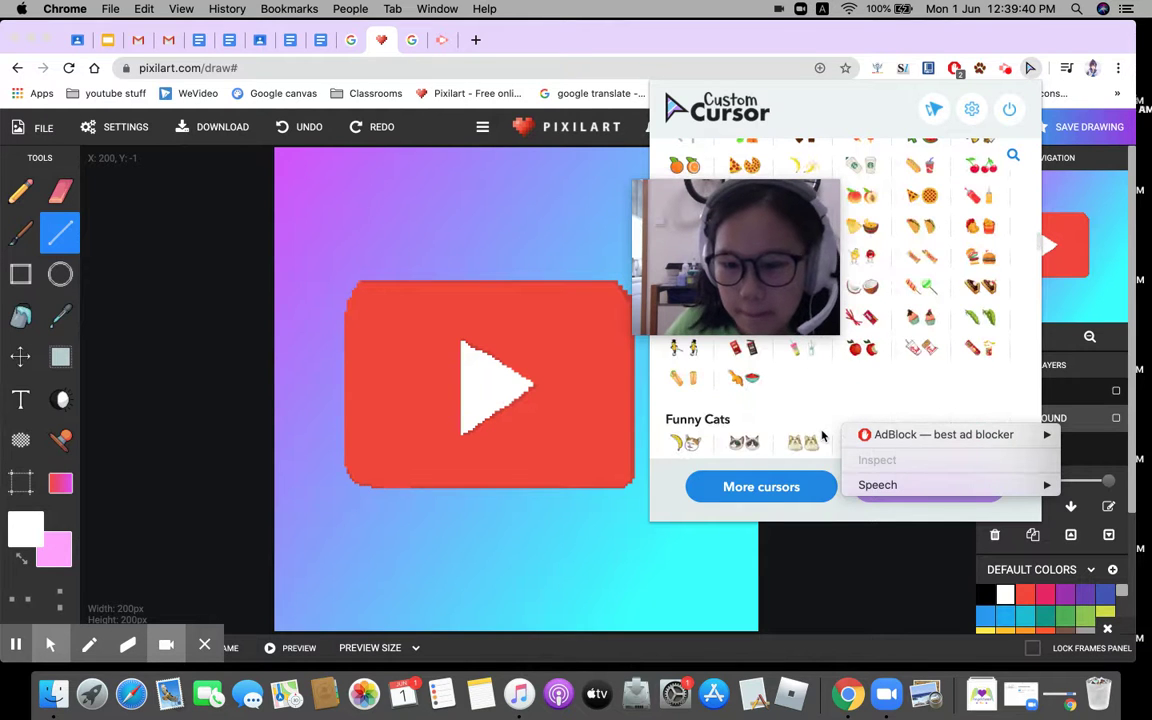
left_click(818, 400)
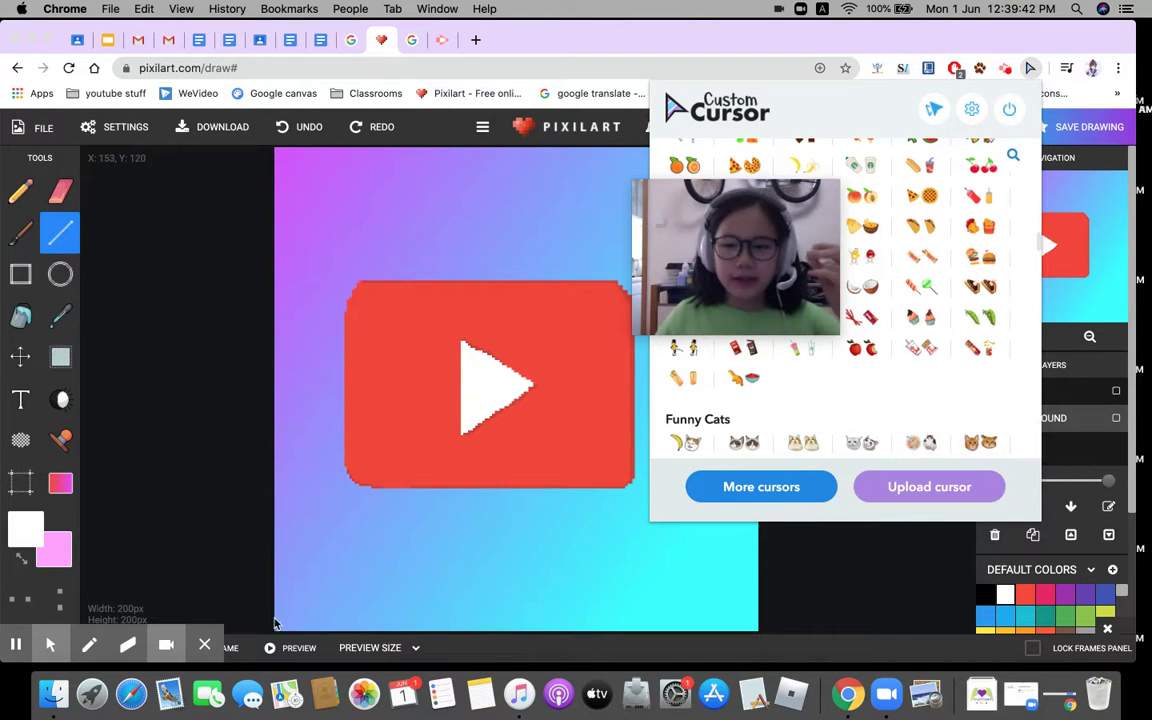
mouse_move(30, 594)
left_click(16, 645)
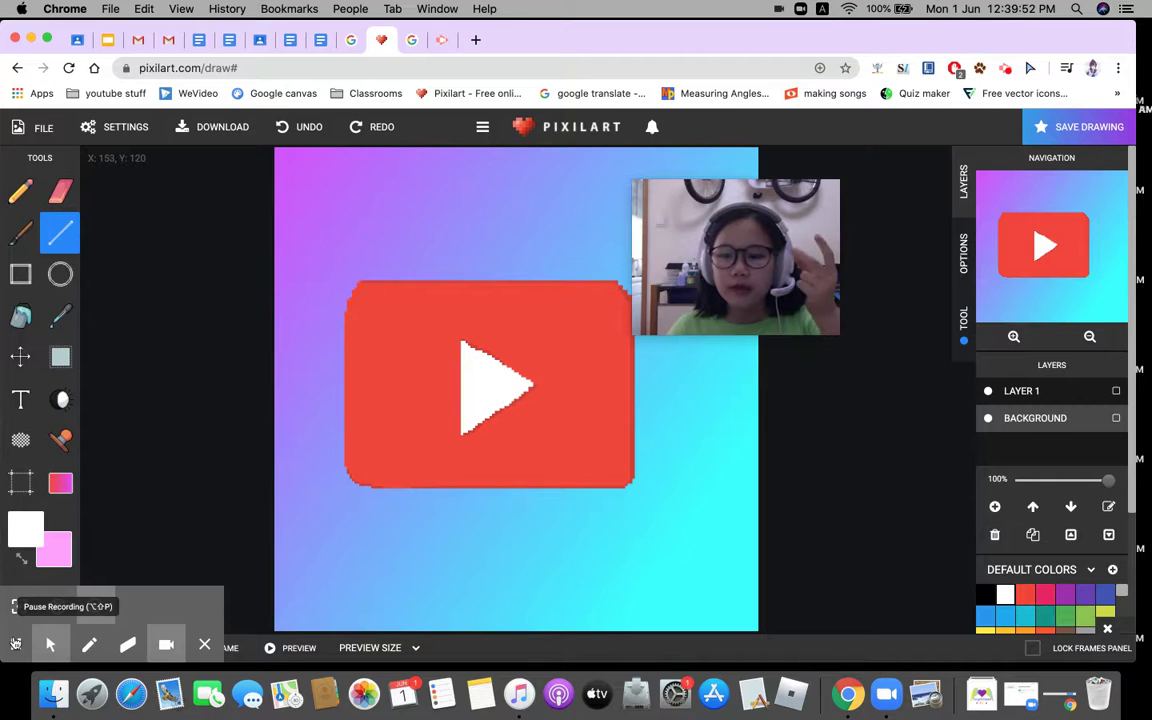
left_click(14, 644)
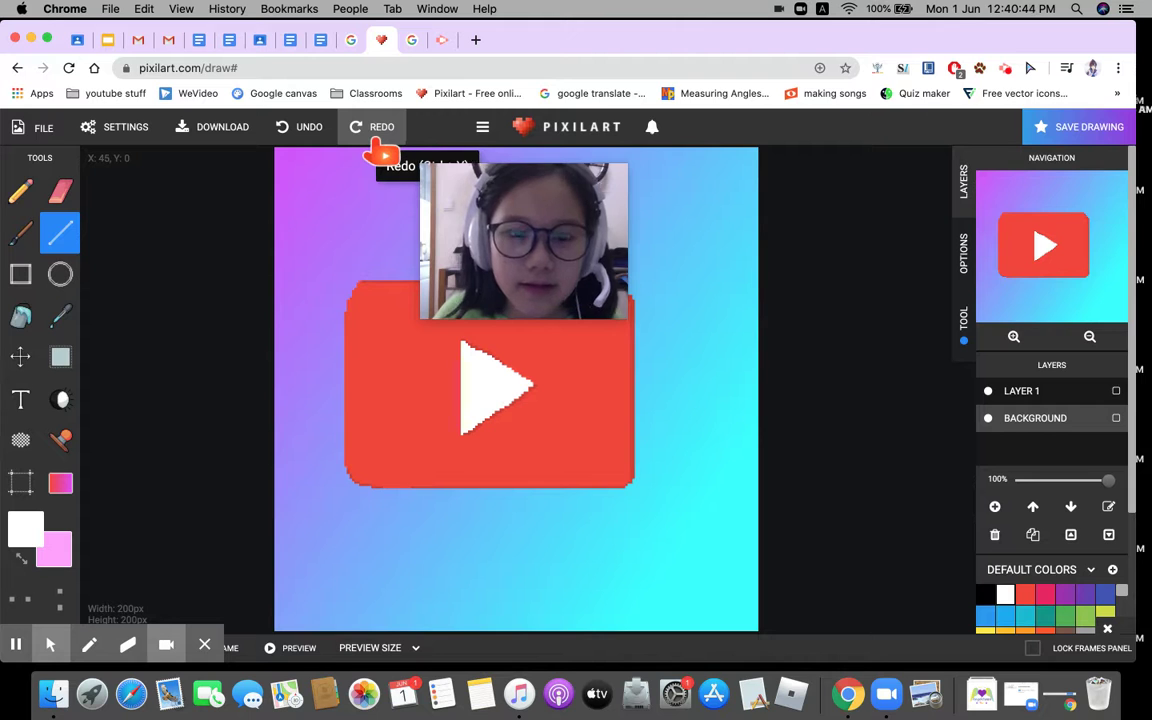
mouse_move(530, 244)
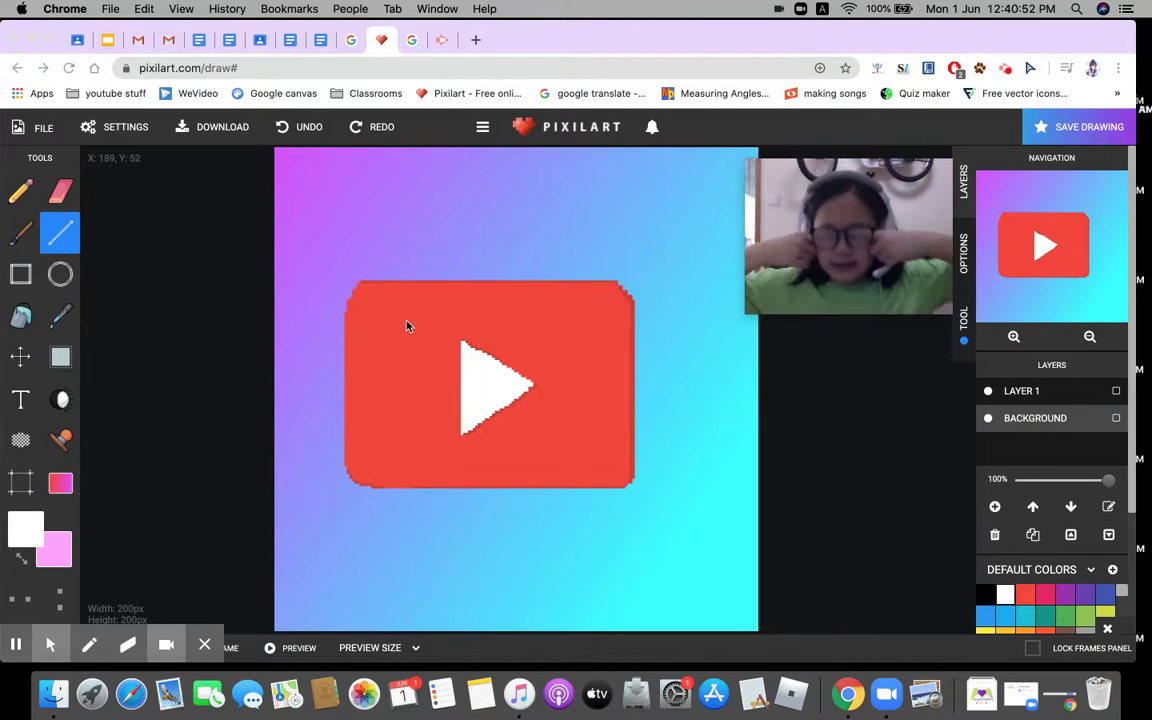
With the Brush selected, add a new layer and set the drawing colour to blue-violet.
left_click(23, 236)
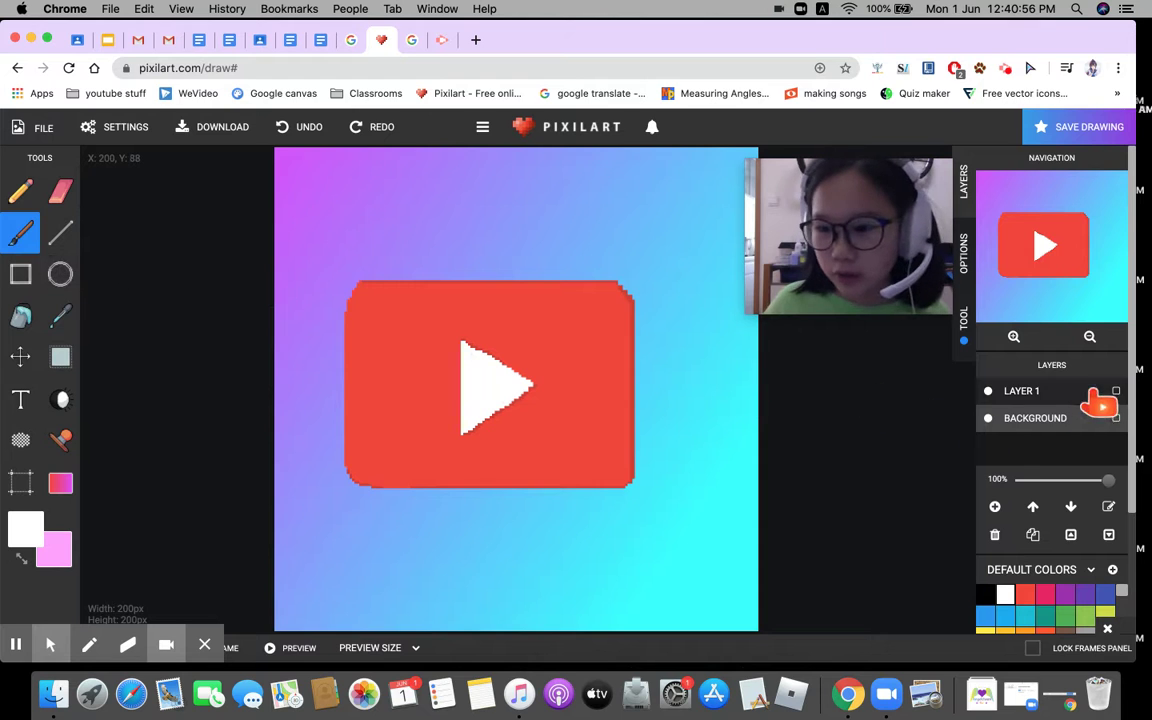
left_click(995, 507)
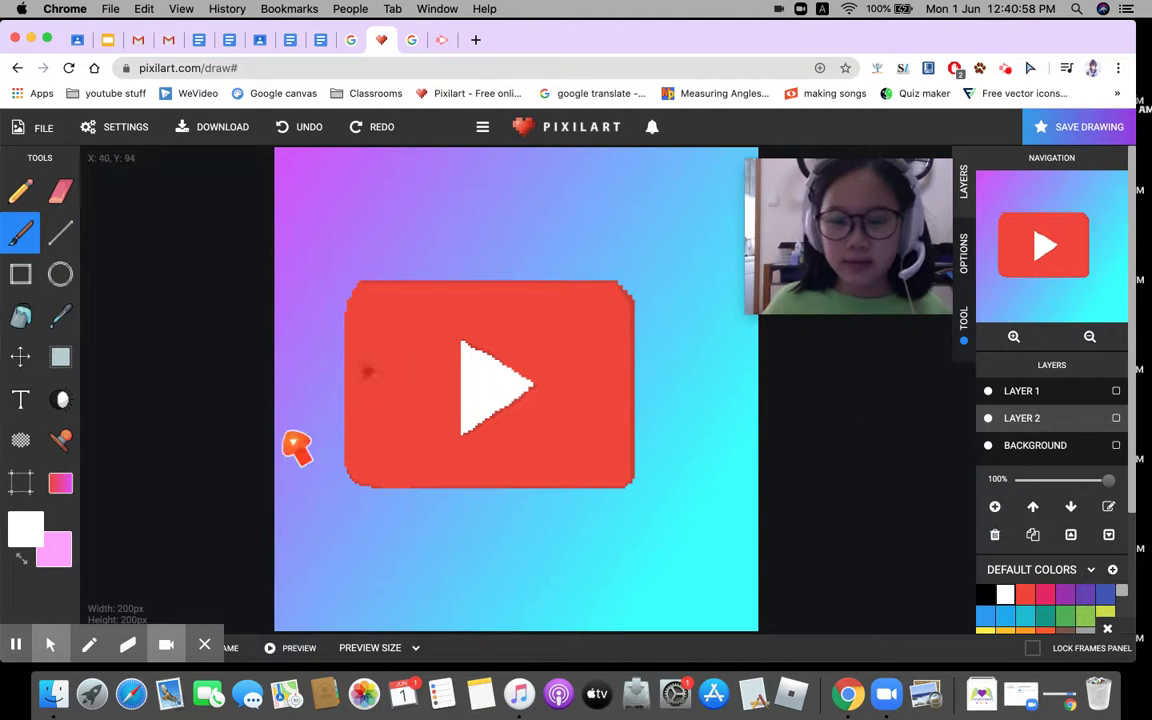
left_click(26, 528)
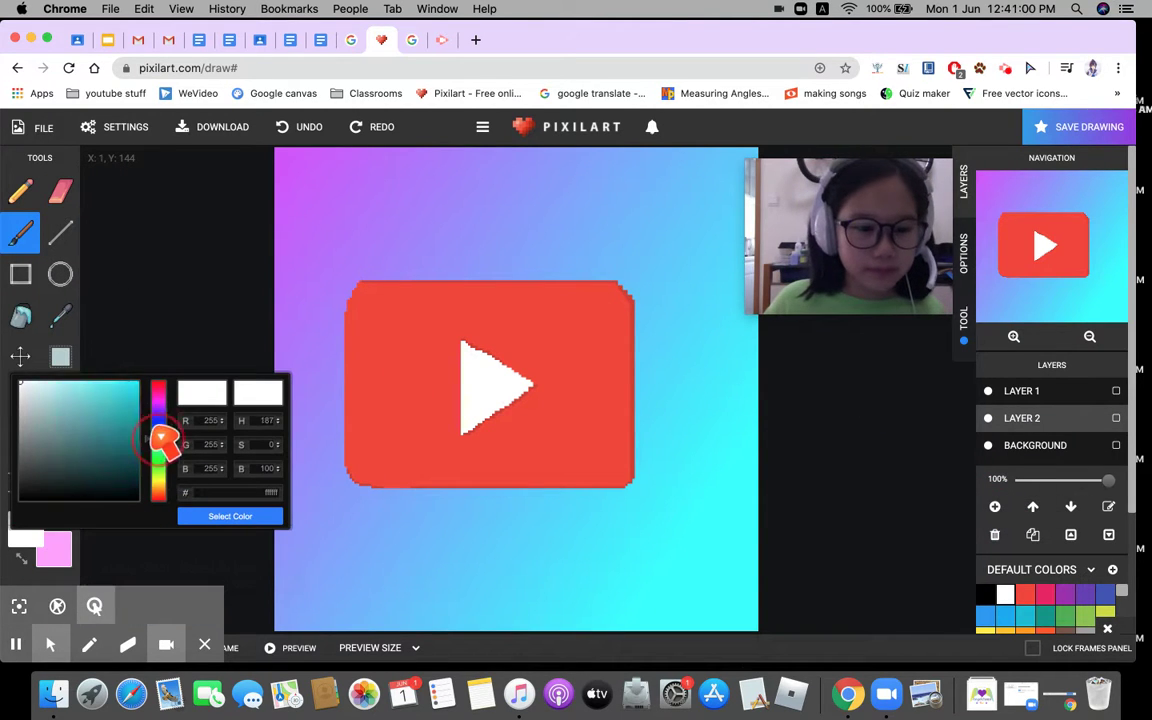
left_click_drag(160, 438, 160, 425)
left_click_drag(71, 404, 167, 391)
left_click(219, 516)
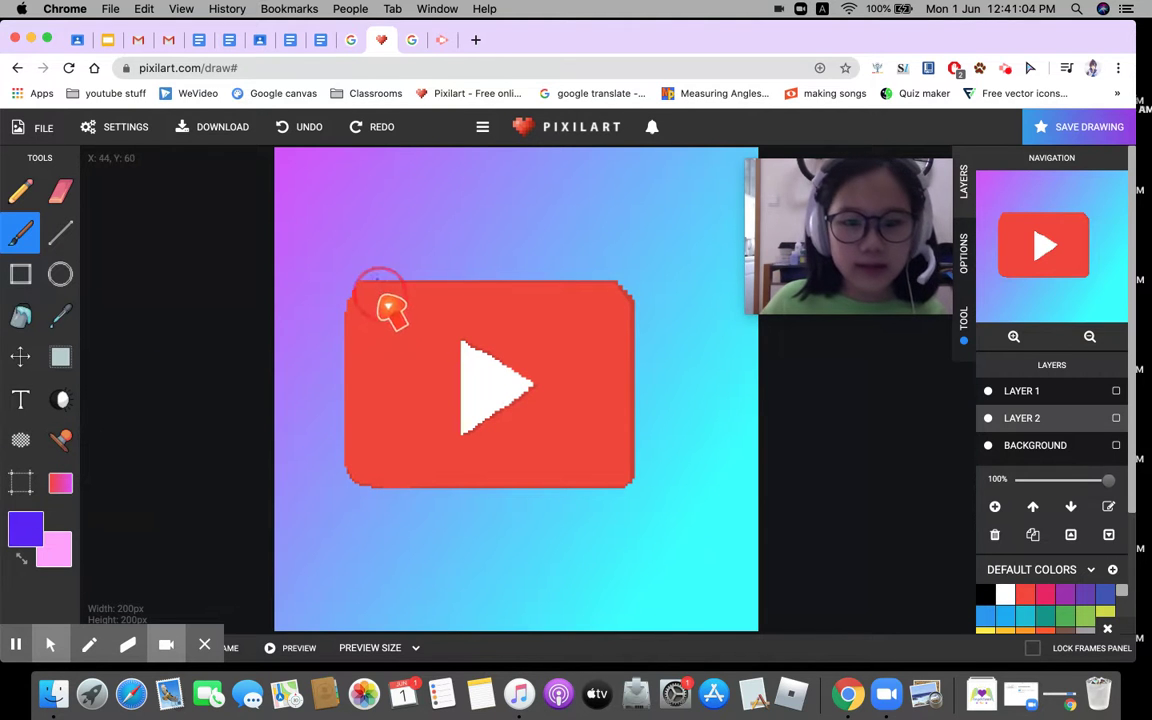
Paint a trial blue-violet patch on LAYER 1's logo corner, then undo it.
left_click(1070, 391)
mouse_move(375, 307)
left_mouse_down()
mouse_move(386, 385)
mouse_move(413, 381)
mouse_move(436, 353)
mouse_move(441, 309)
mouse_move(365, 293)
mouse_move(381, 348)
mouse_move(397, 350)
mouse_move(441, 305)
left_mouse_up()
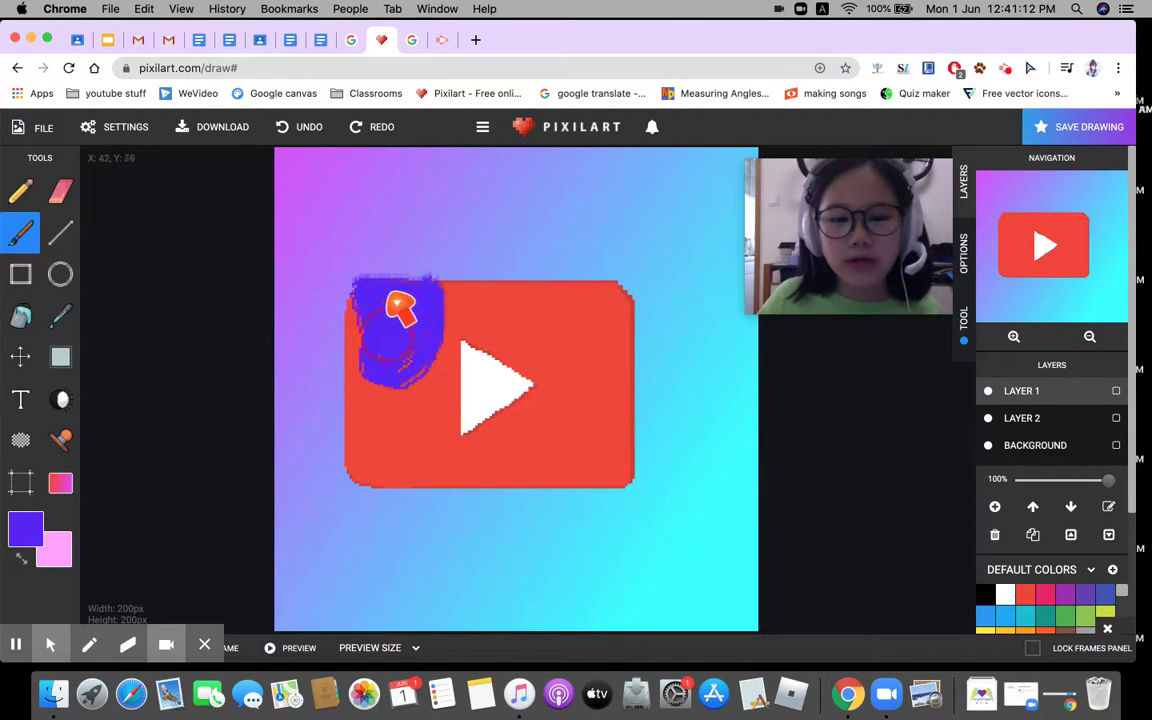
mouse_move(396, 300)
left_mouse_down()
mouse_move(381, 352)
mouse_move(424, 327)
left_mouse_up()
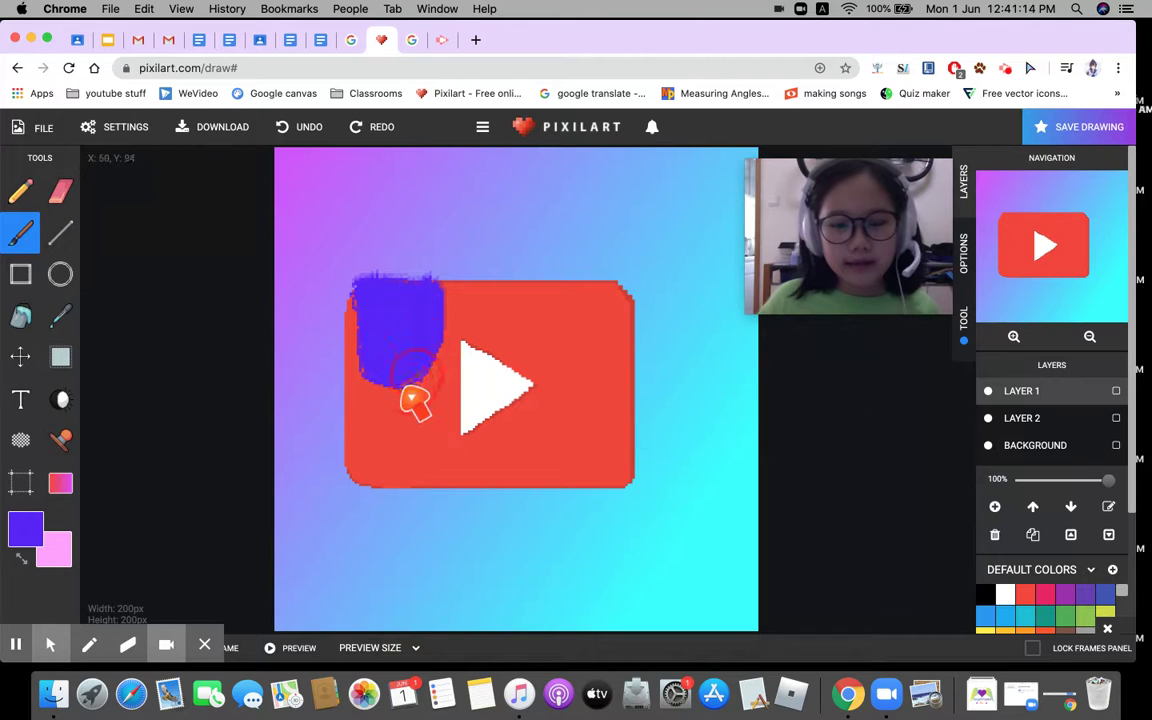
left_click_drag(398, 385, 362, 358)
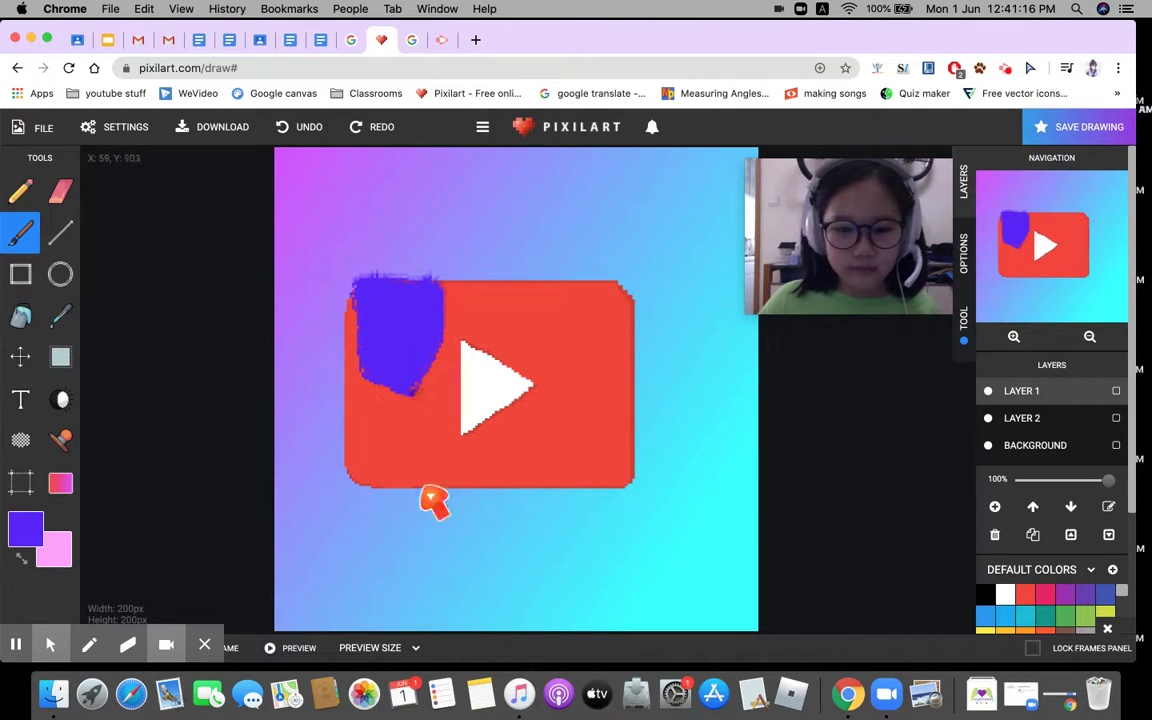
left_click(305, 127)
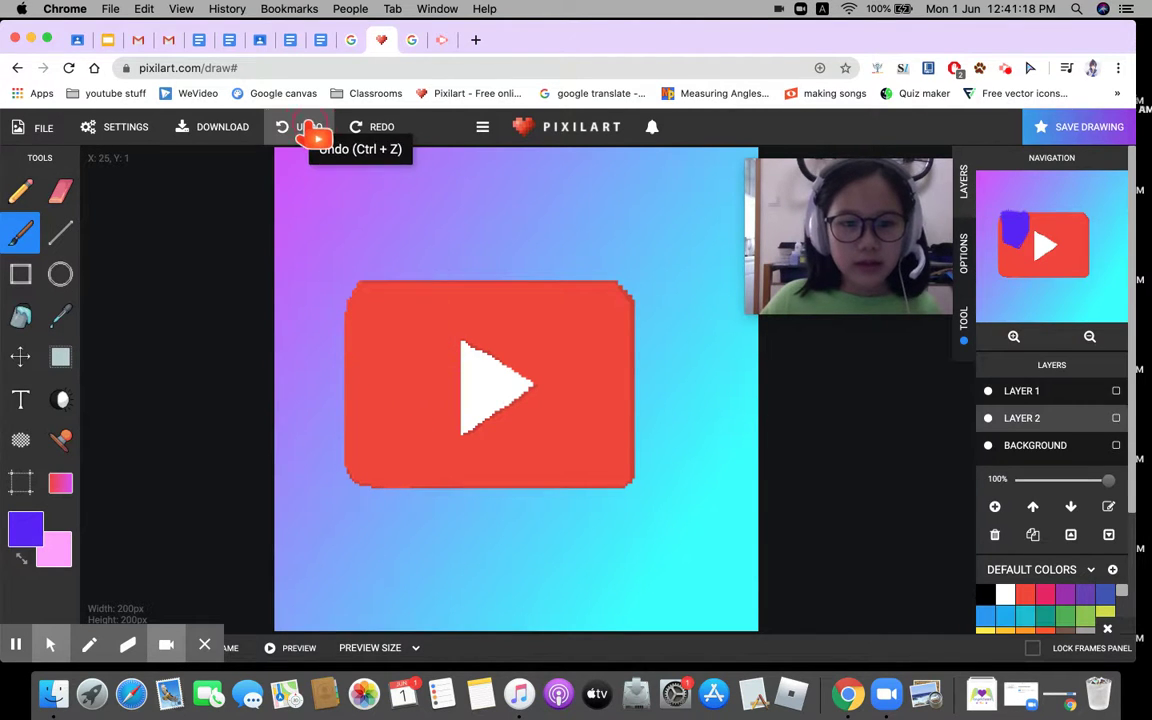
left_click(60, 232)
On LAYER 1, draw a vertical purple line down the red icon to its bottom edge.
scroll(370, 324, "up", 3)
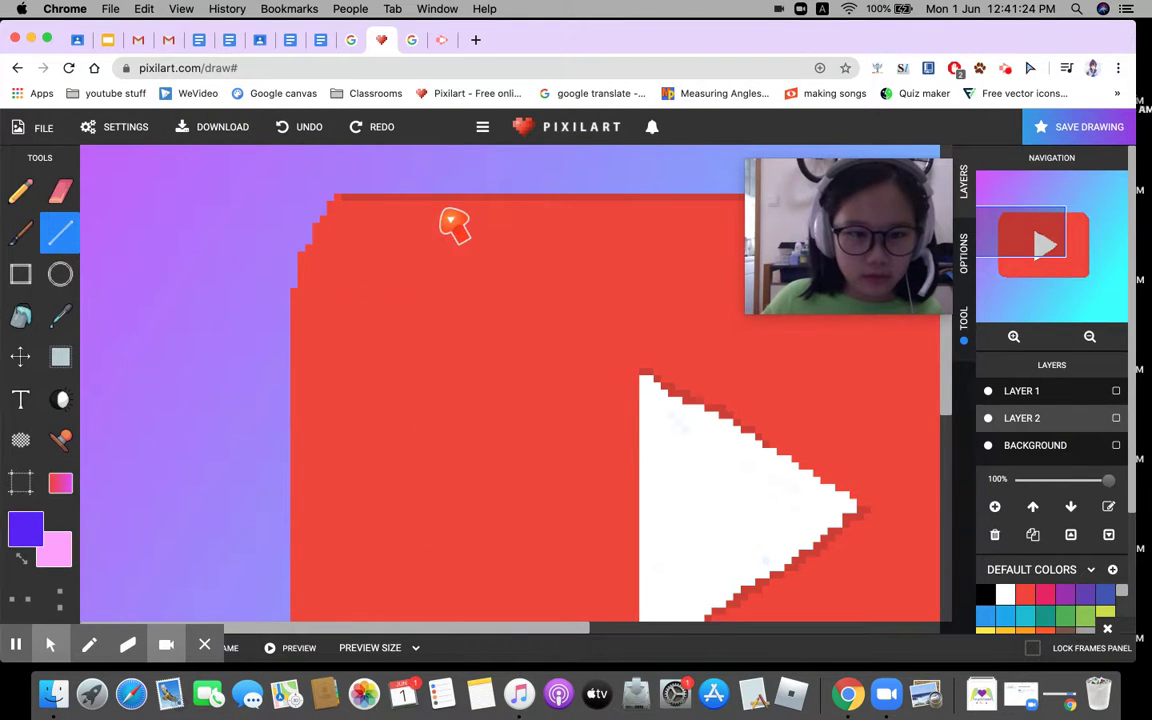
left_click(1016, 391)
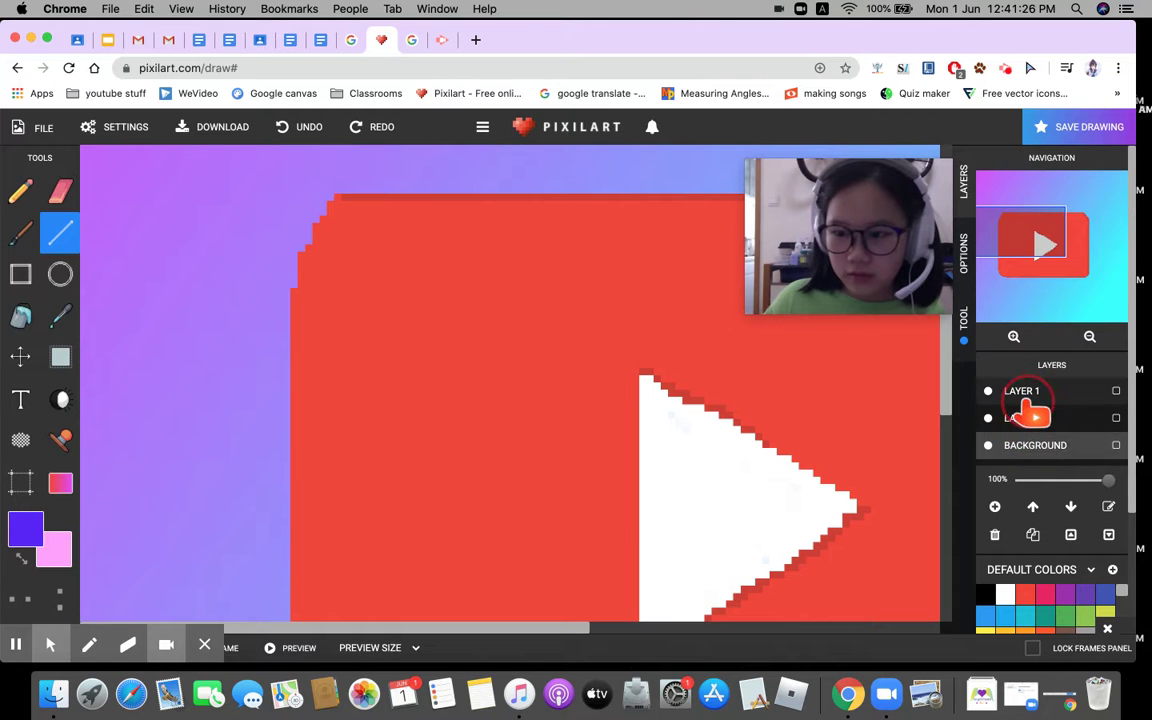
mouse_move(431, 197)
left_mouse_down()
mouse_move(411, 618)
mouse_move(432, 588)
left_mouse_up()
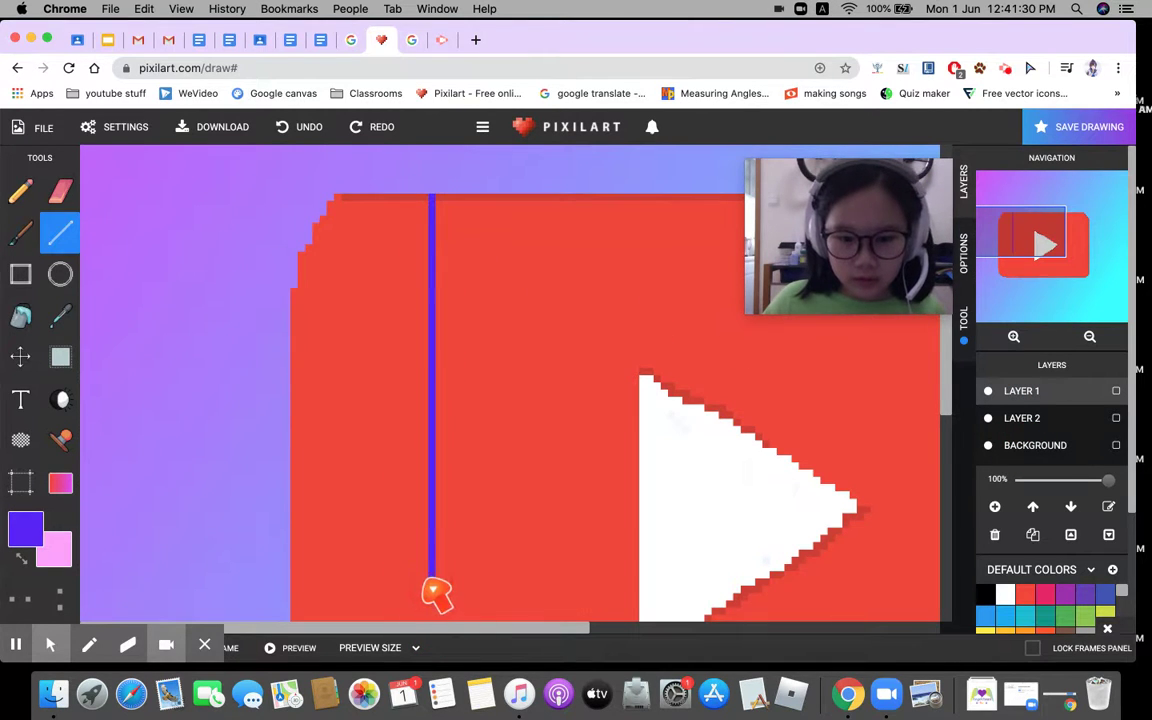
scroll(436, 594, "down", 3)
scroll(420, 445, "up", 3)
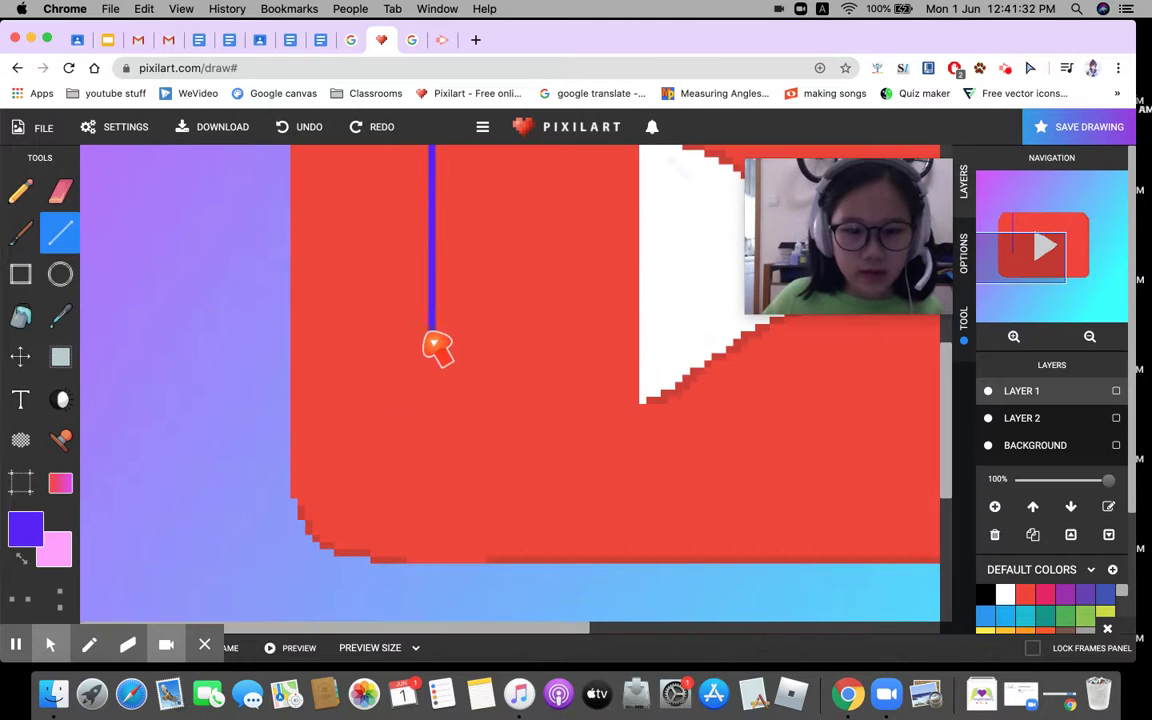
left_click_drag(430, 352, 432, 545)
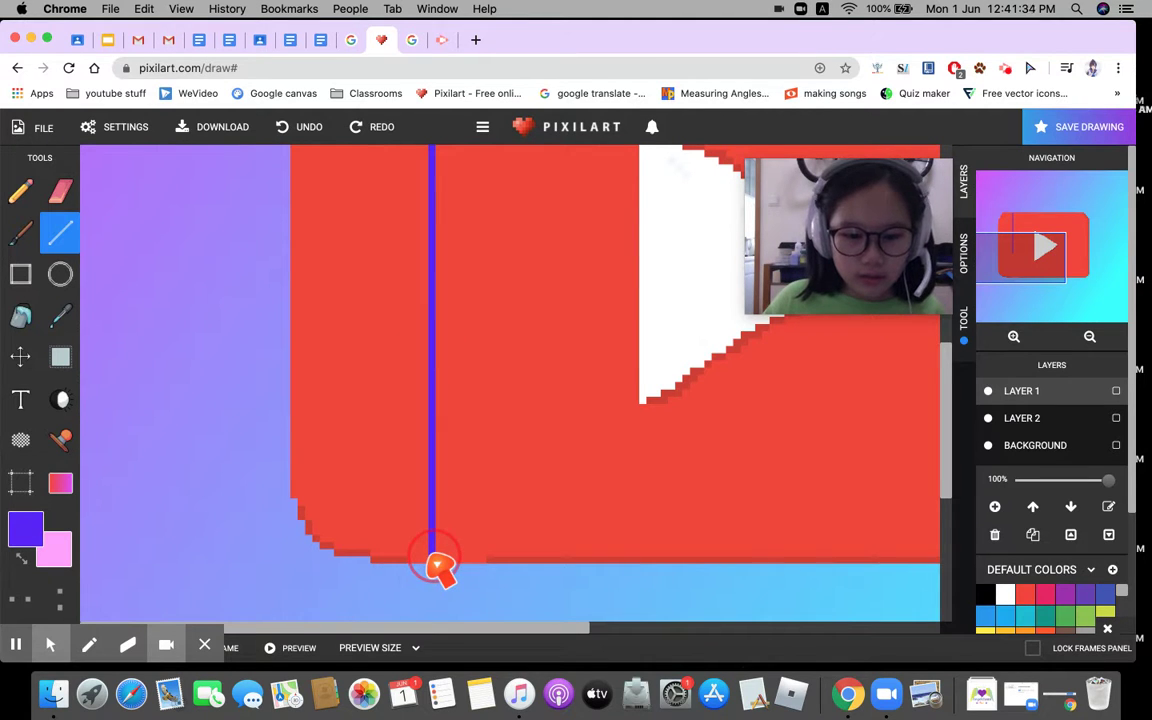
Add a short purple line along the icon's top edge; try a second vertical line, then undo it.
scroll(566, 455, "down", 3)
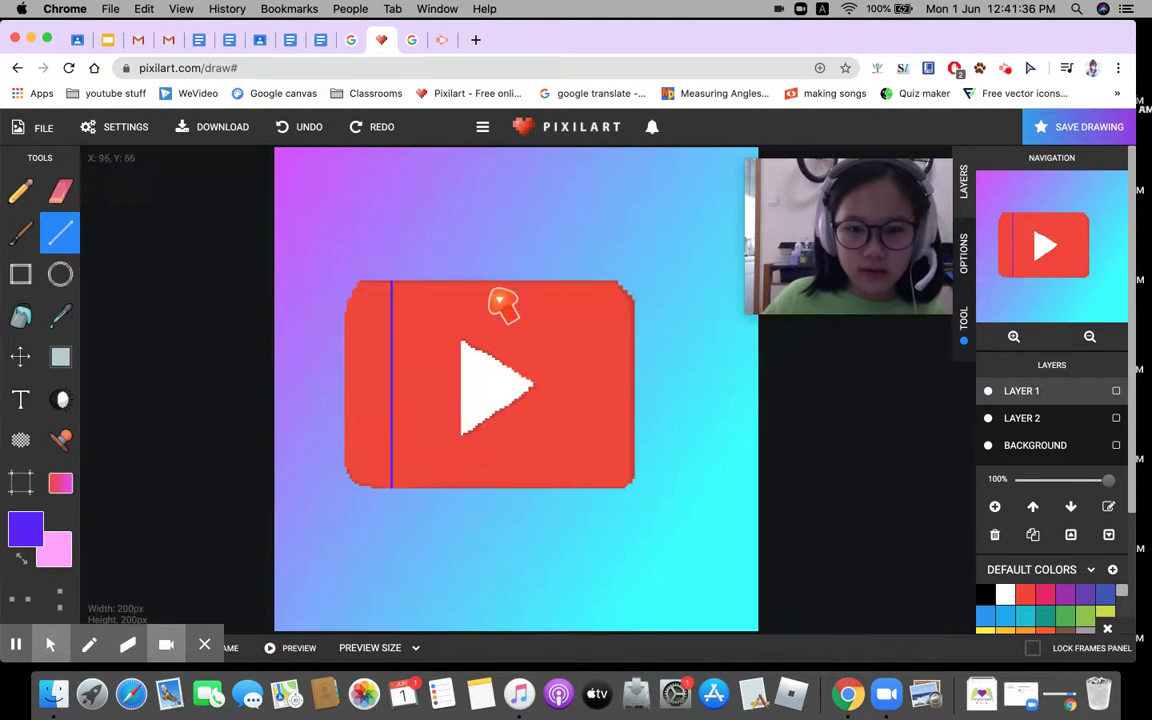
scroll(447, 302, "up", 2)
scroll(370, 415, "up", 2)
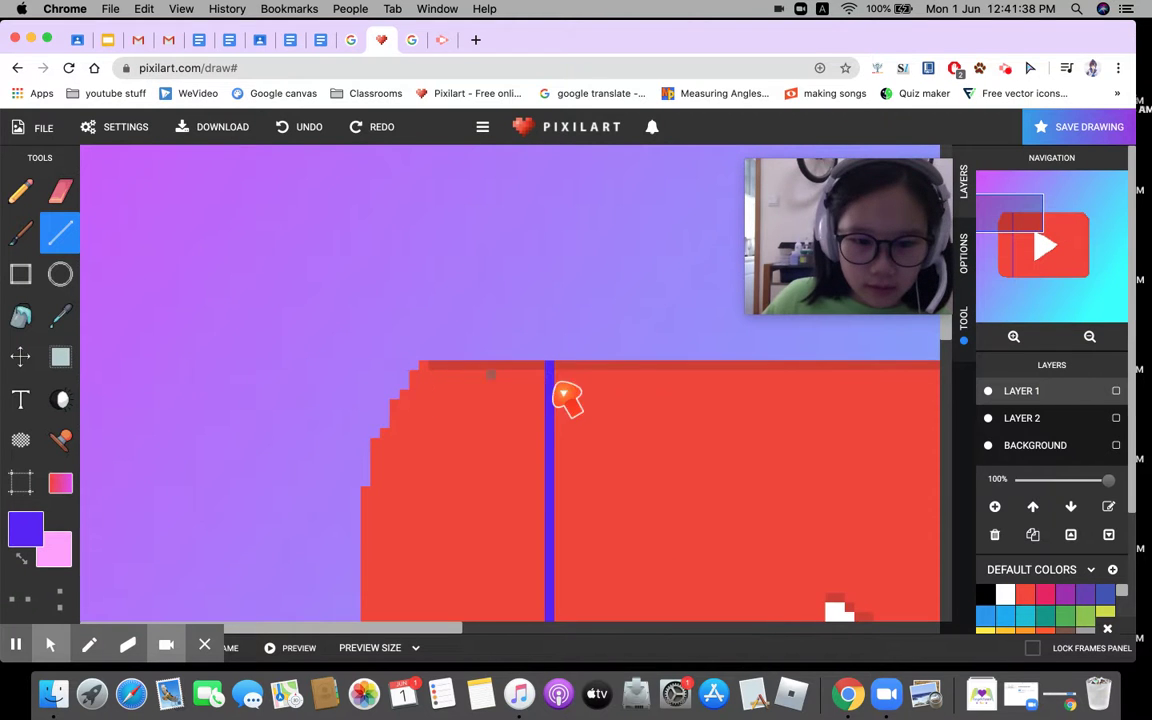
mouse_move(553, 365)
left_mouse_down()
mouse_move(682, 382)
mouse_move(797, 368)
mouse_move(766, 374)
left_mouse_up()
scroll(491, 405, "down", 2)
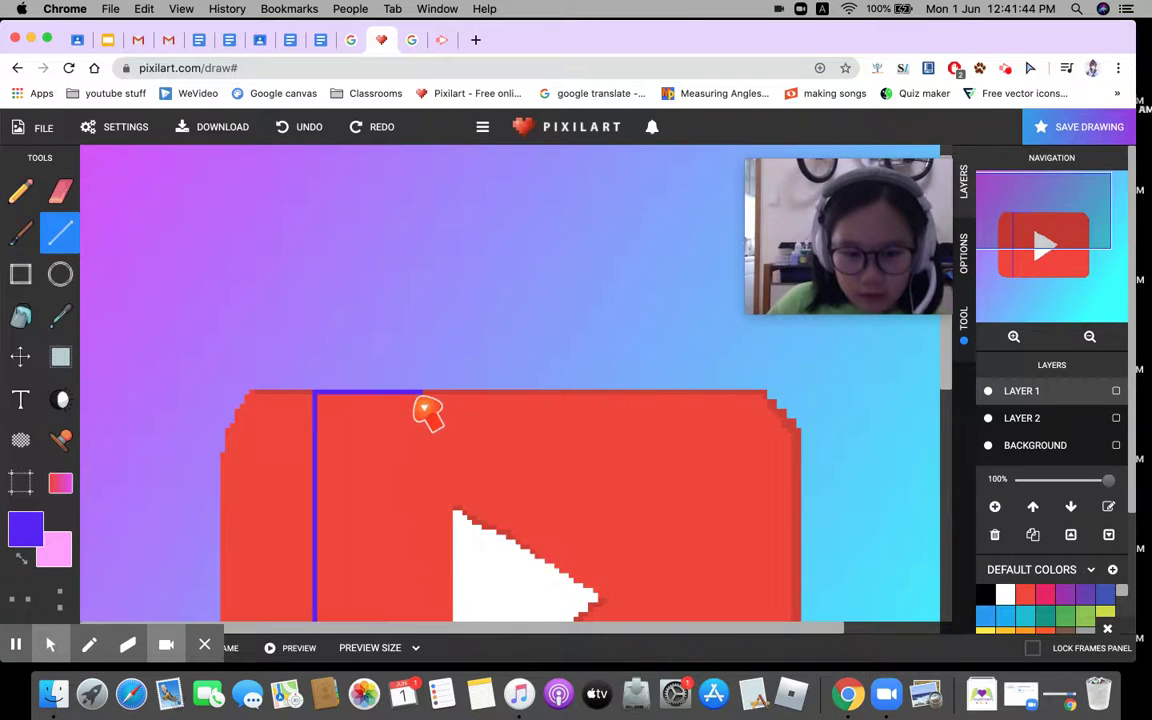
scroll(427, 412, "up", 2)
scroll(450, 398, "down", 2)
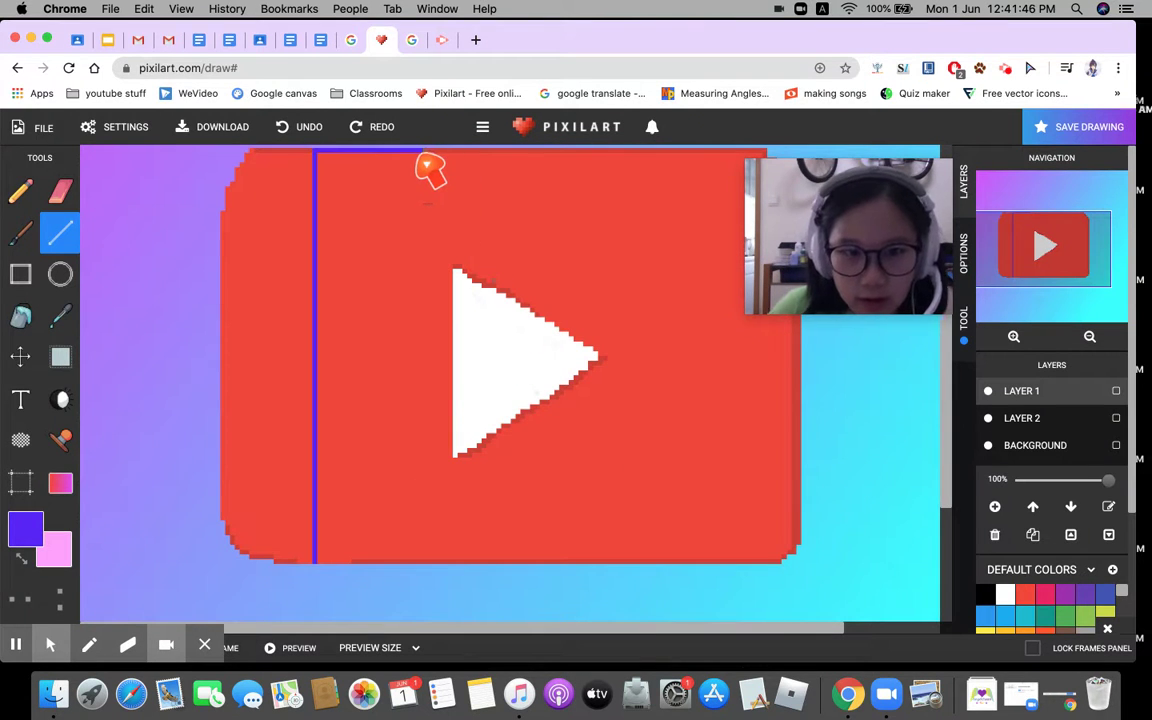
left_click_drag(424, 158, 416, 565)
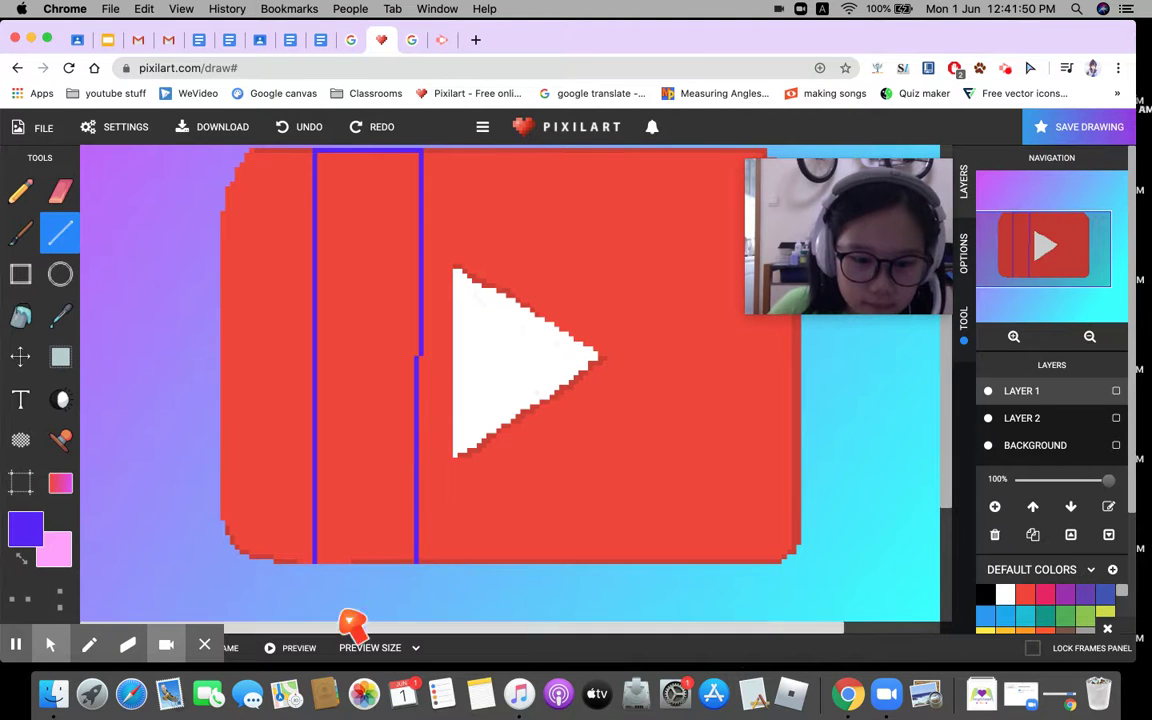
left_click(298, 127)
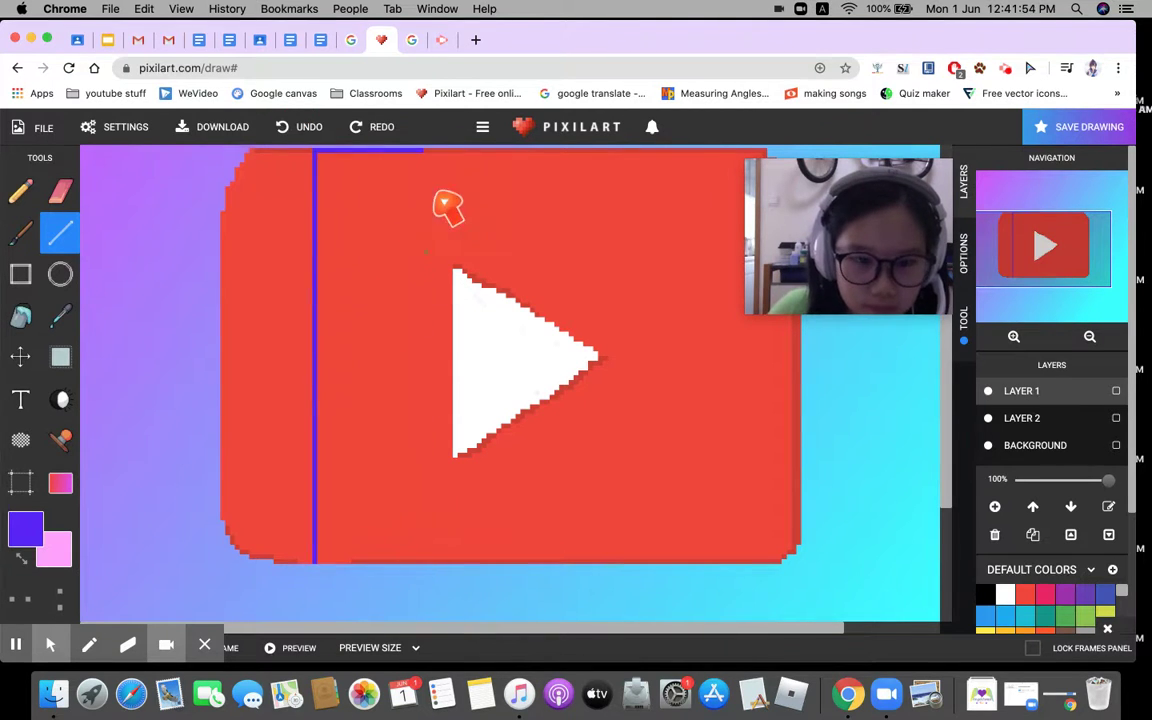
Adjust the purple line's lower end and draw a purple line along the logo's bottom edge.
left_click_drag(340, 570, 334, 569)
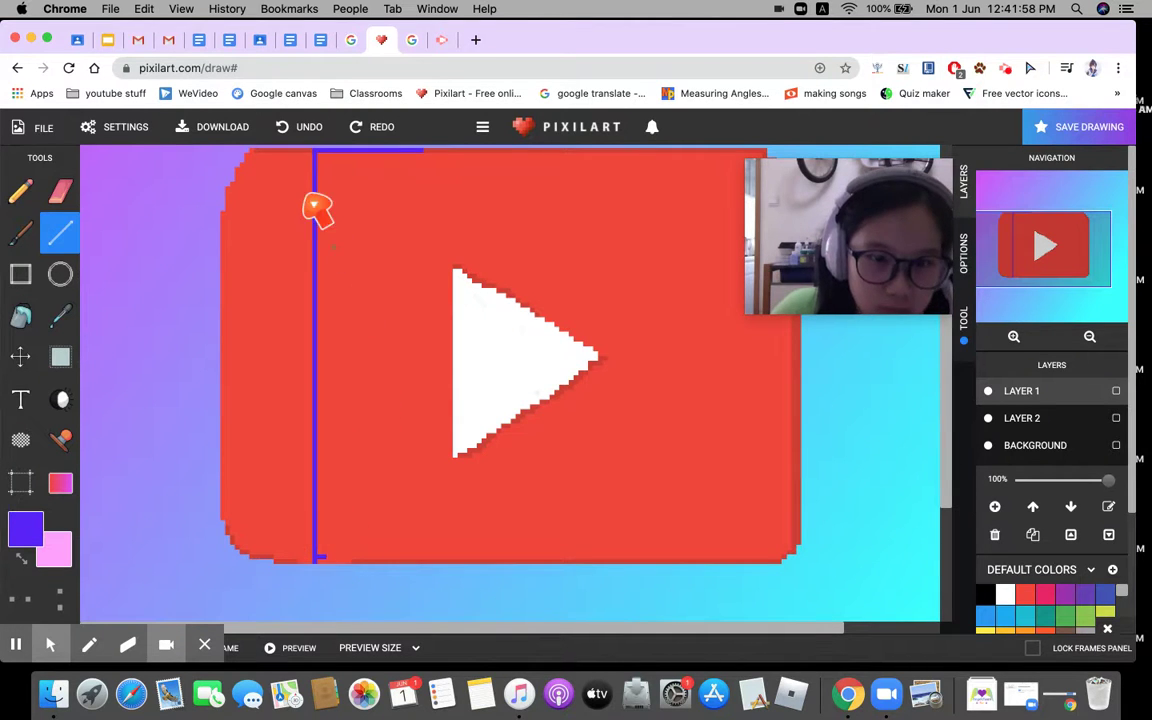
scroll(340, 555, "up", 2)
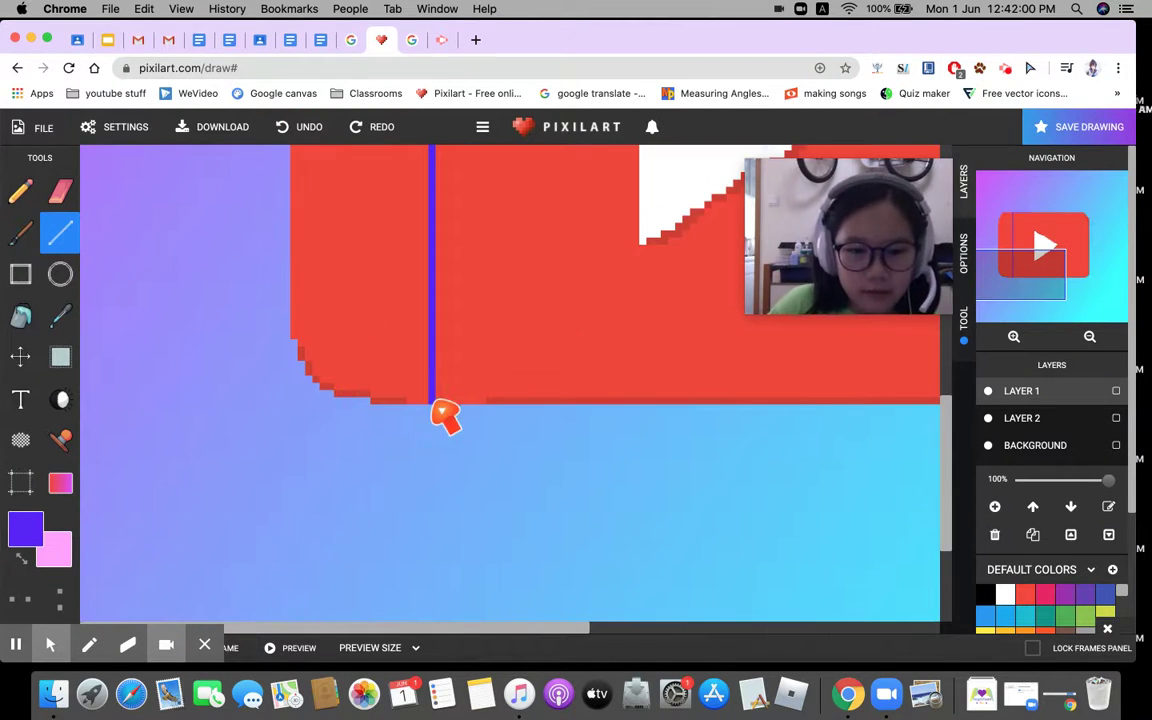
left_click_drag(440, 402, 636, 400)
scroll(636, 412, "down", 2)
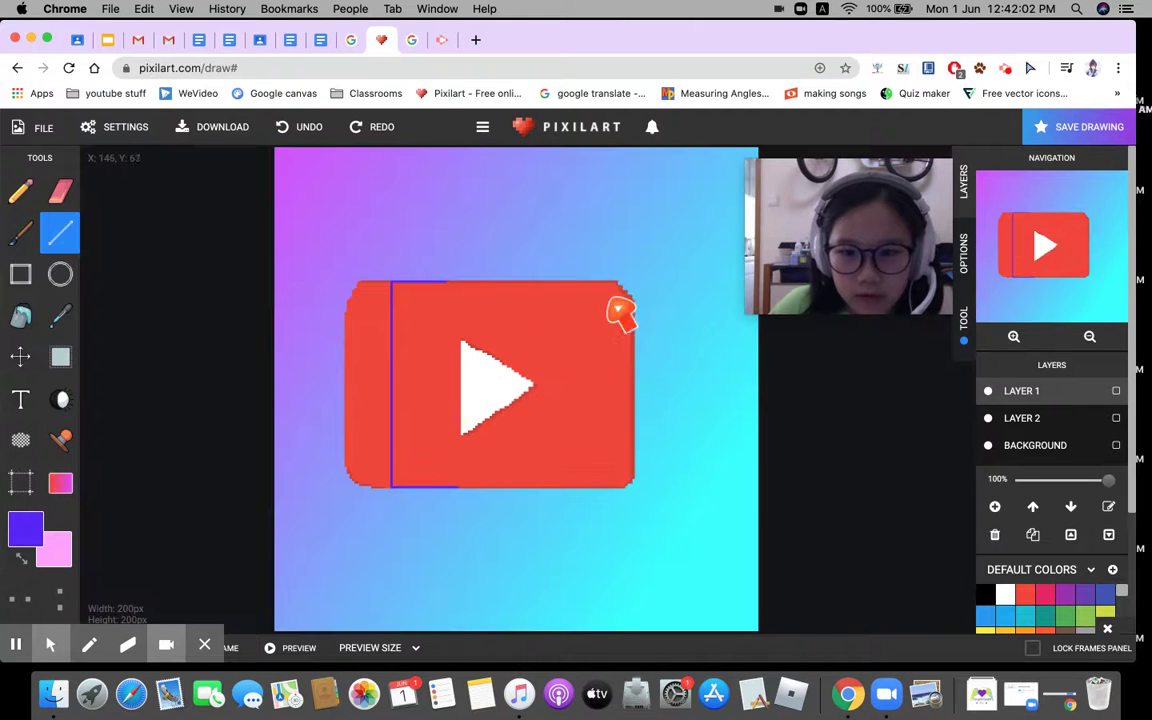
scroll(463, 325, "up", 2)
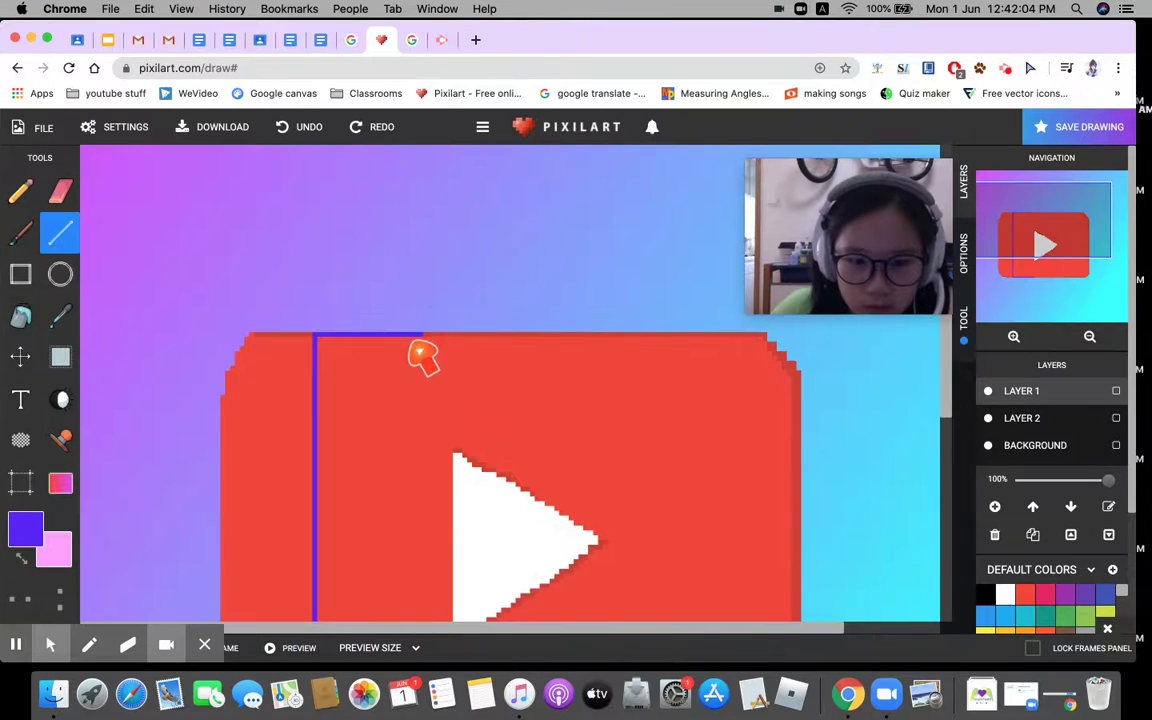
Draw the stripe's right purple line from the logo's top to bottom, redoing a misplaced attempt.
left_click_drag(416, 410, 411, 488)
left_click(279, 132)
scroll(360, 296, "down", 2)
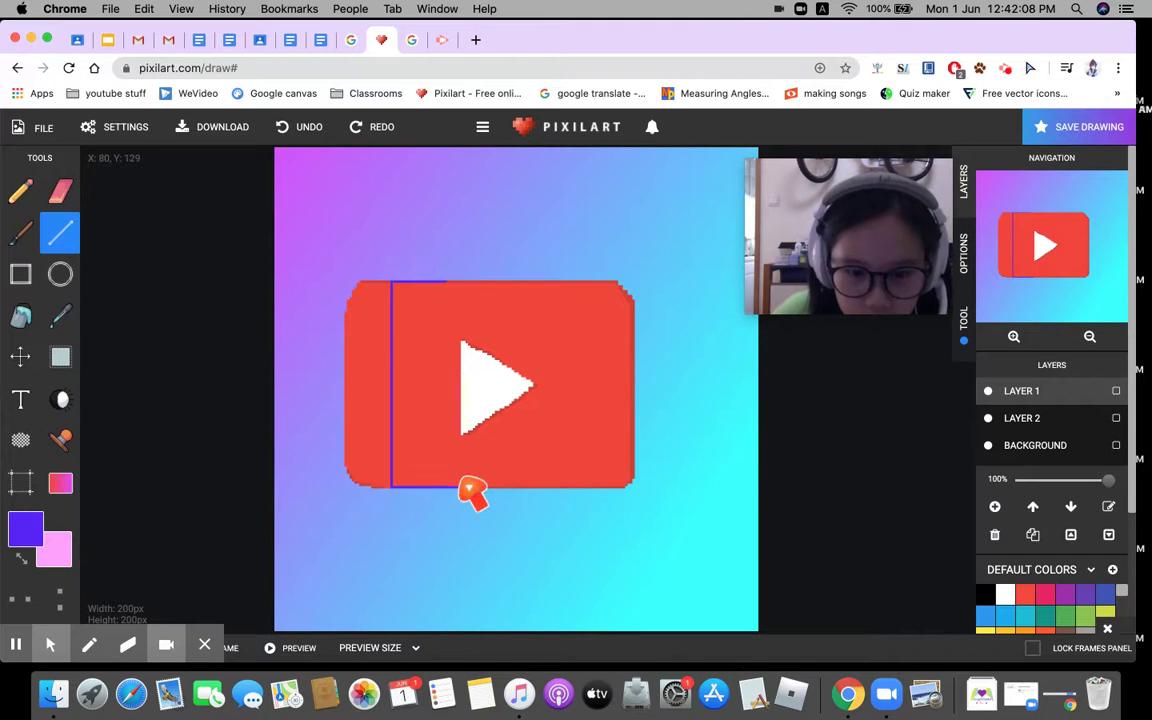
scroll(472, 484, "up", 2)
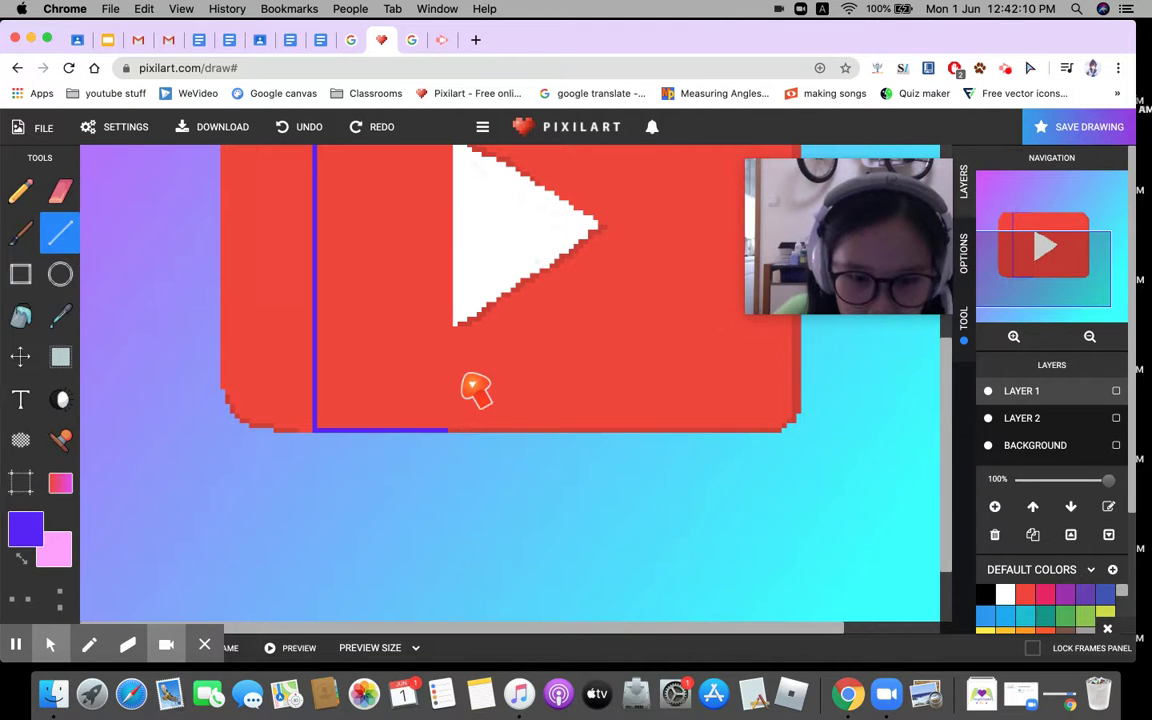
scroll(476, 390, "down", 2)
scroll(456, 418, "up", 2)
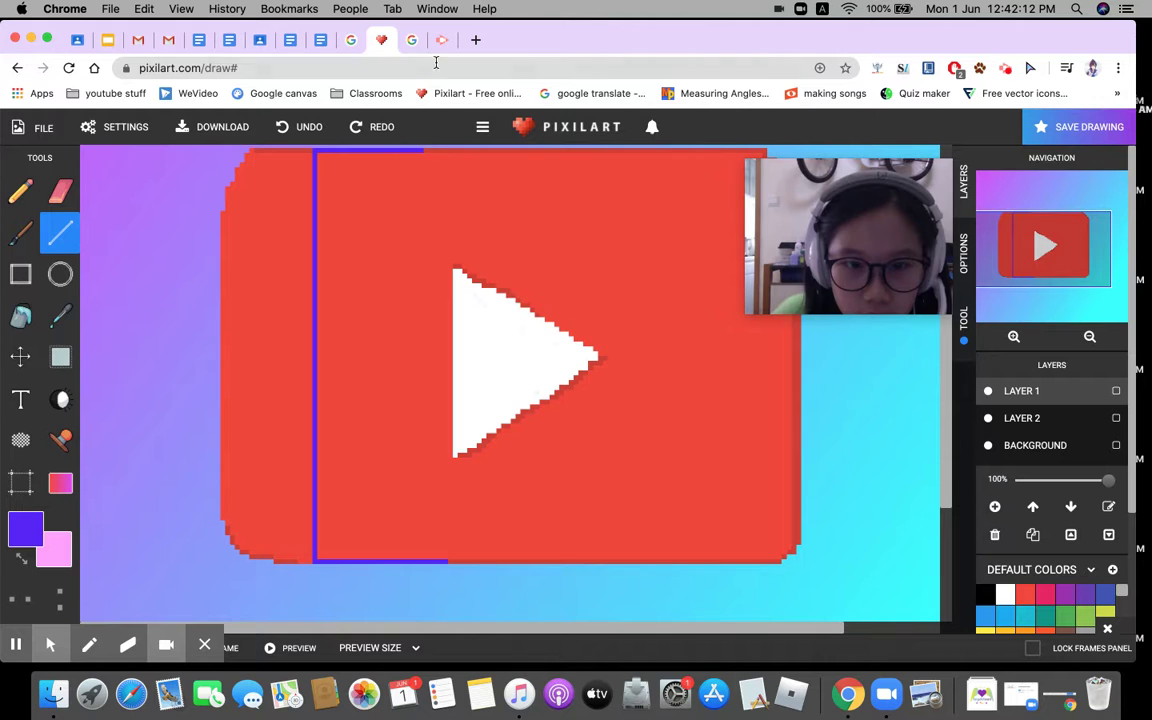
left_click_drag(420, 158, 422, 562)
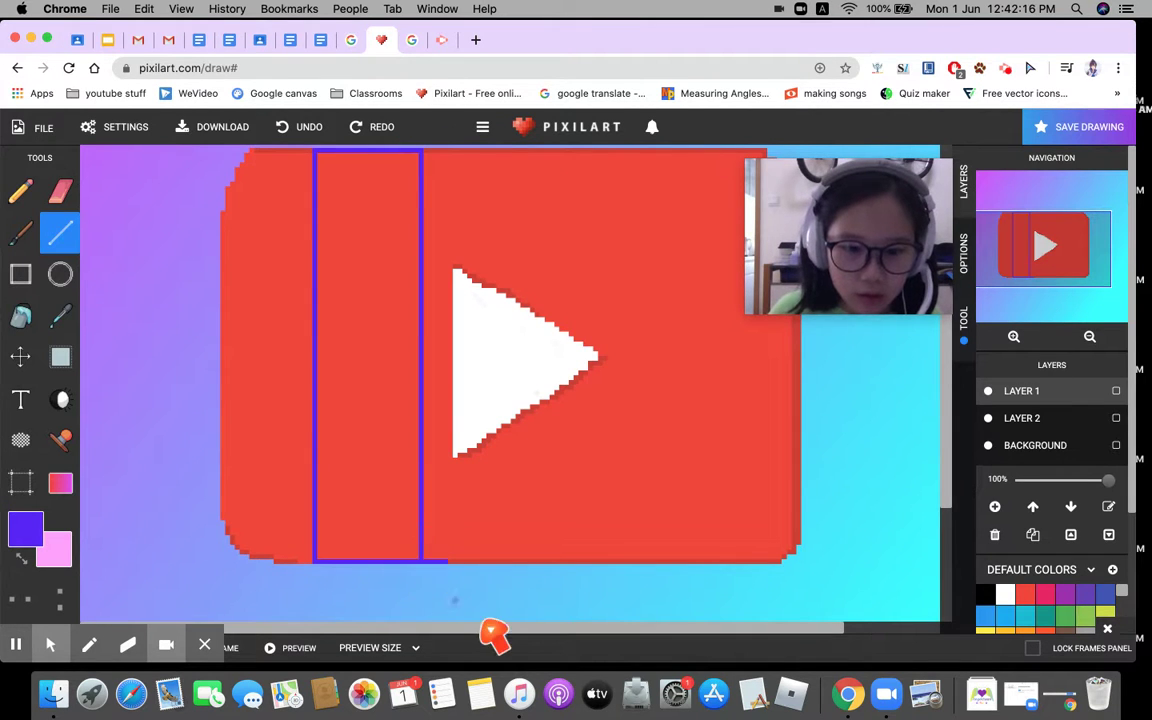
Erase the stray pixel at the logo's bottom edge, then colour the stripes purple, pink, magenta and yellow.
left_click(58, 194)
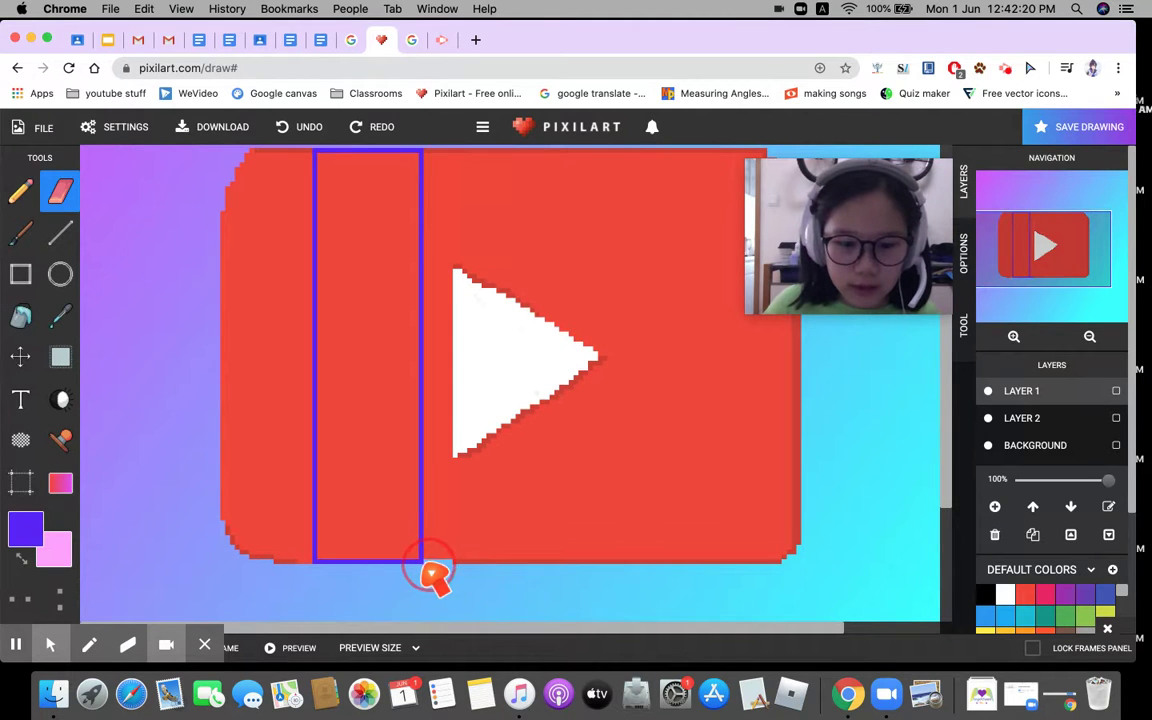
left_click(426, 567)
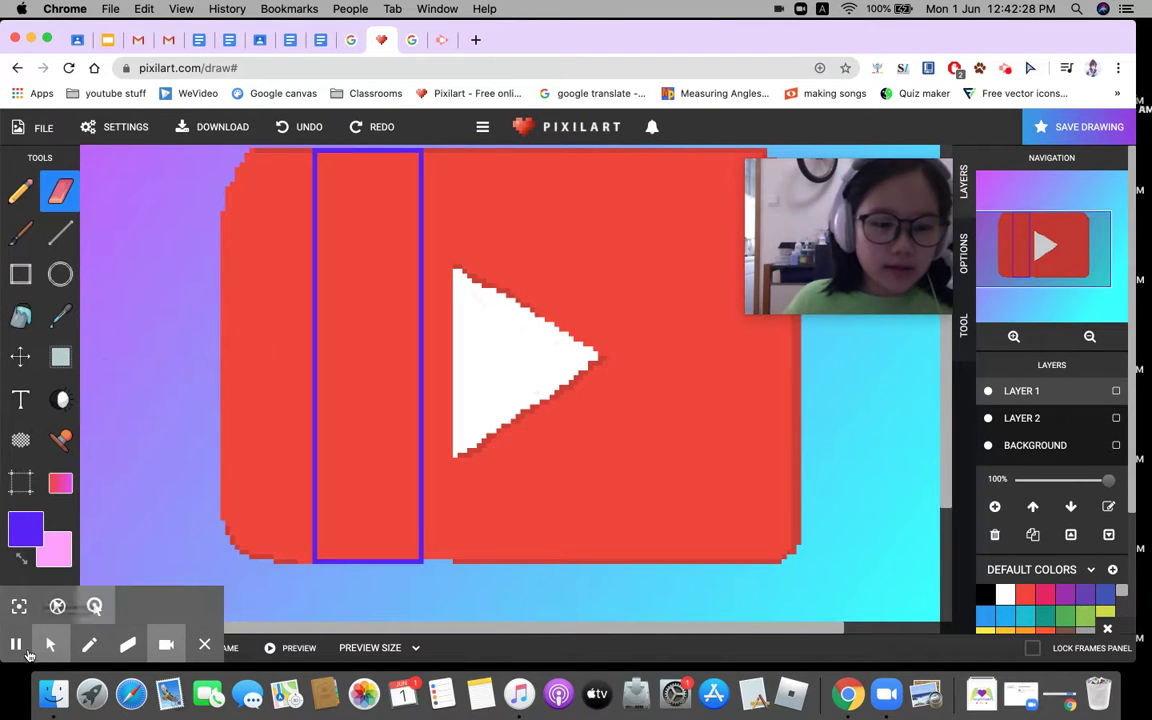
left_click(15, 645)
left_click(15, 645)
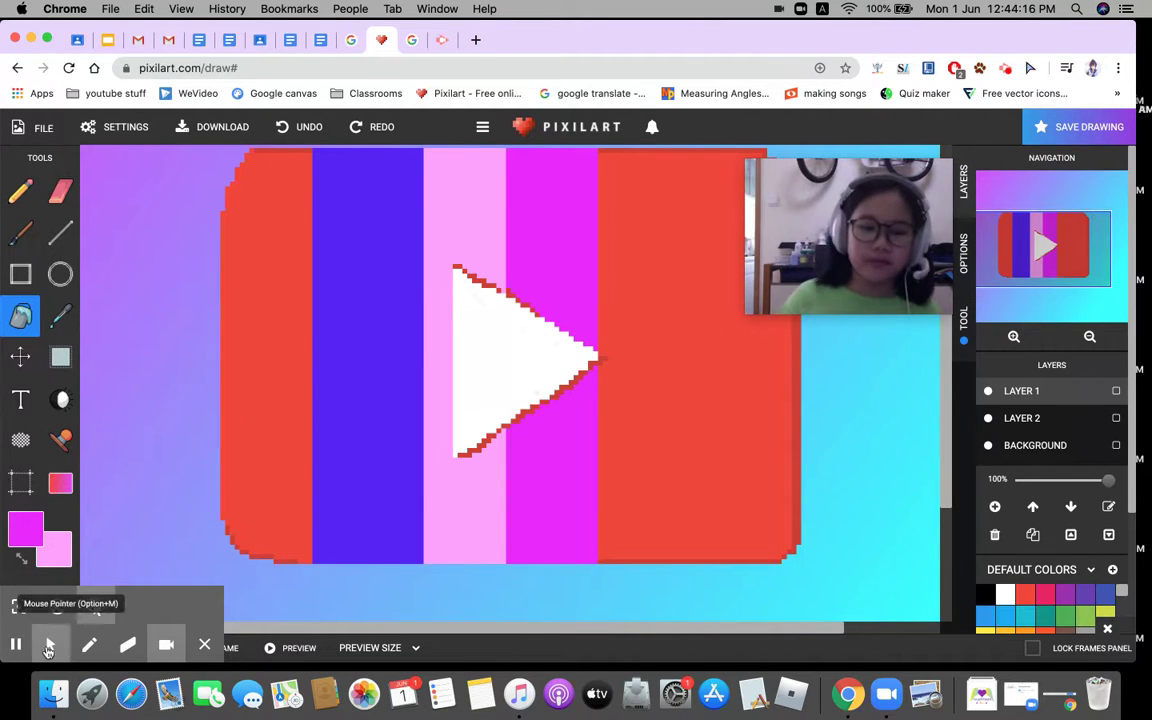
left_click(16, 645)
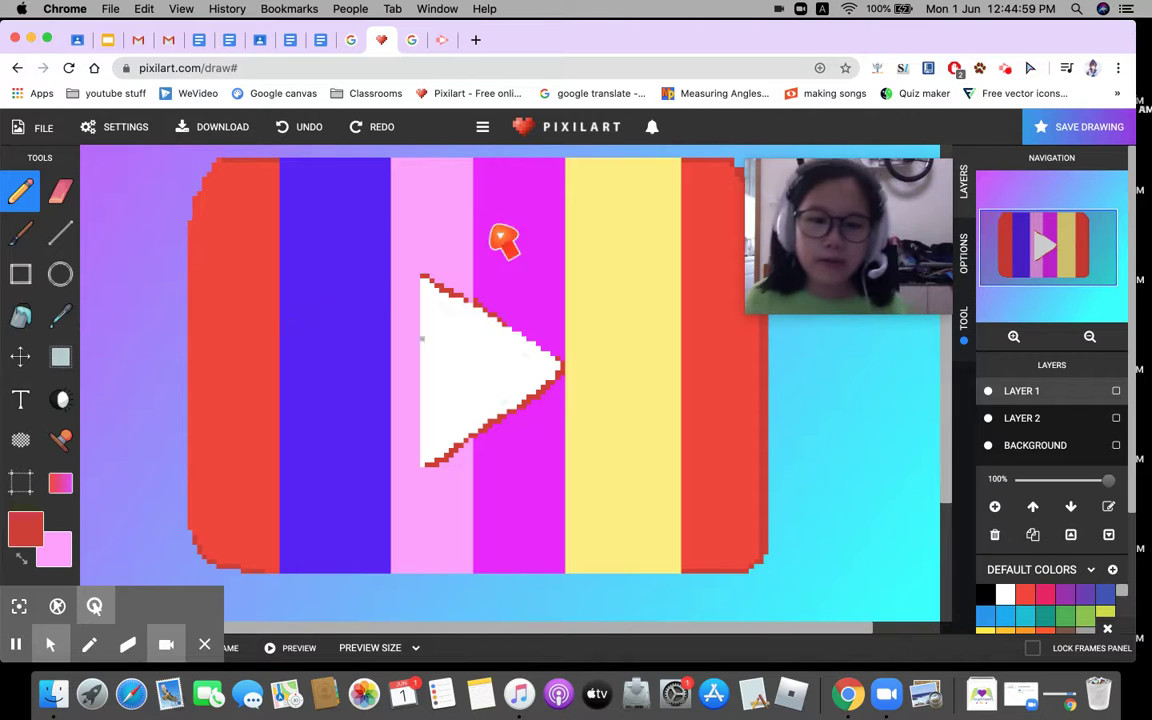
scroll(657, 440, "down", 2)
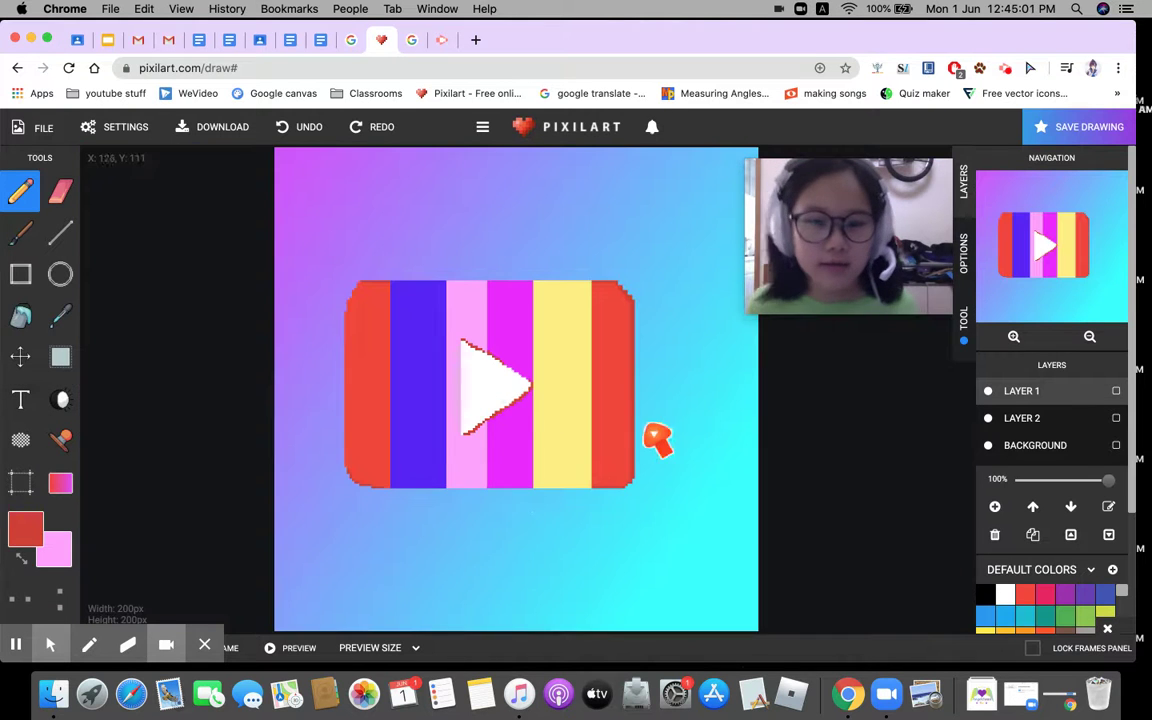
scroll(540, 330, "up", 3)
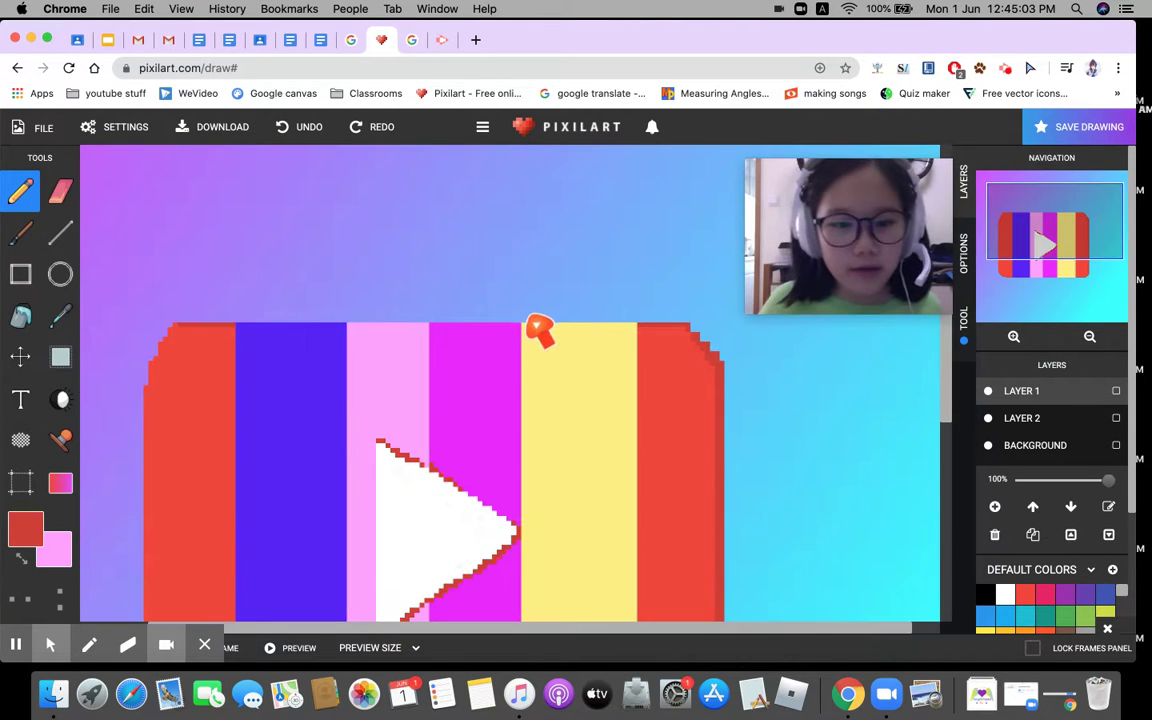
scroll(543, 342, "down", 2)
scroll(560, 450, "up", 4)
scroll(586, 540, "down", 4)
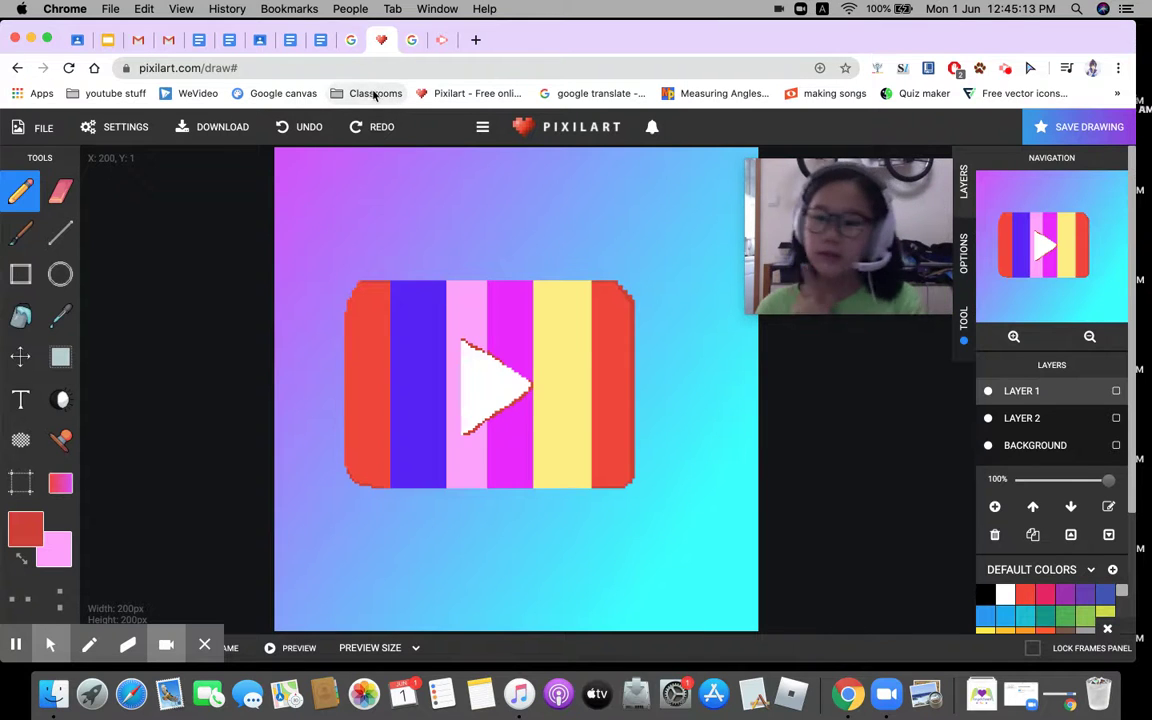
Open the online save form and title the drawing 'Youtube rainbow logo'.
left_click(1103, 130)
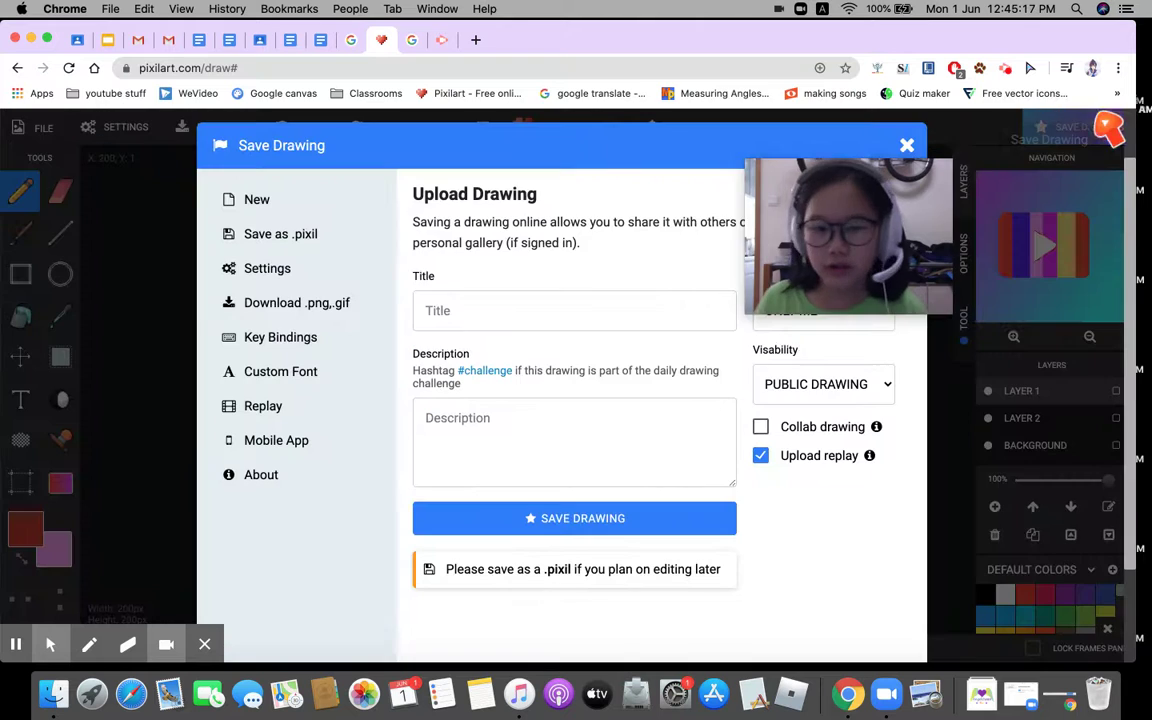
left_click(660, 310)
type("Yo")
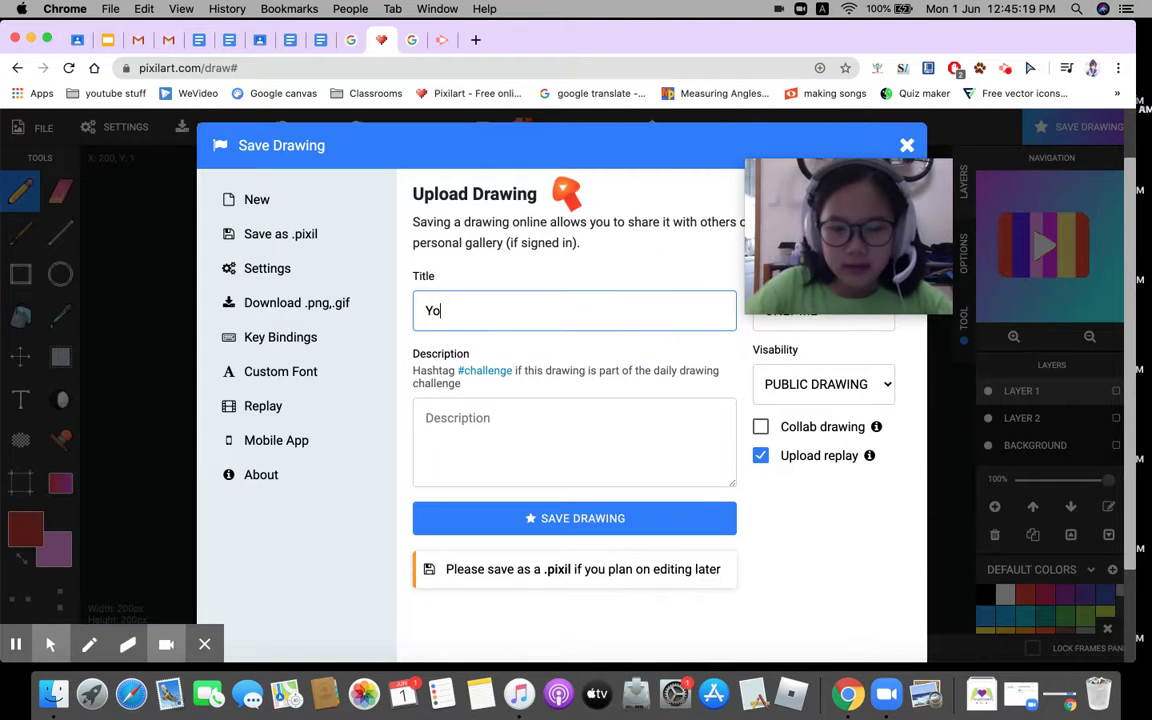
type("utube rain")
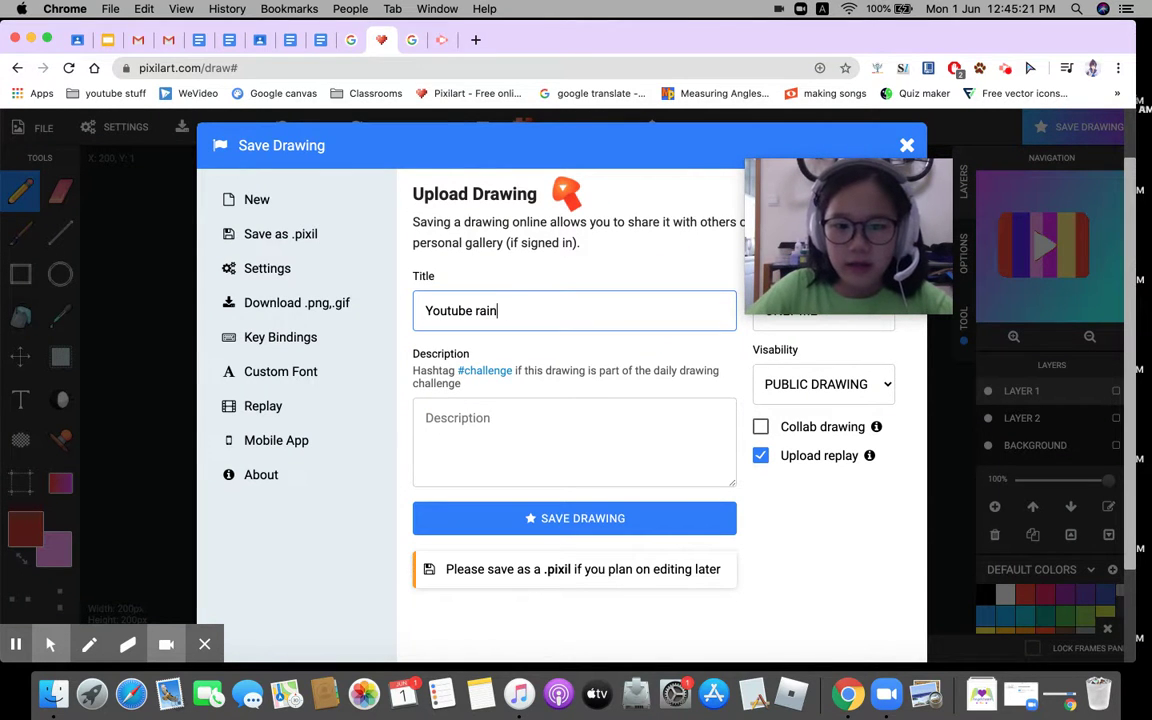
type("bow logo")
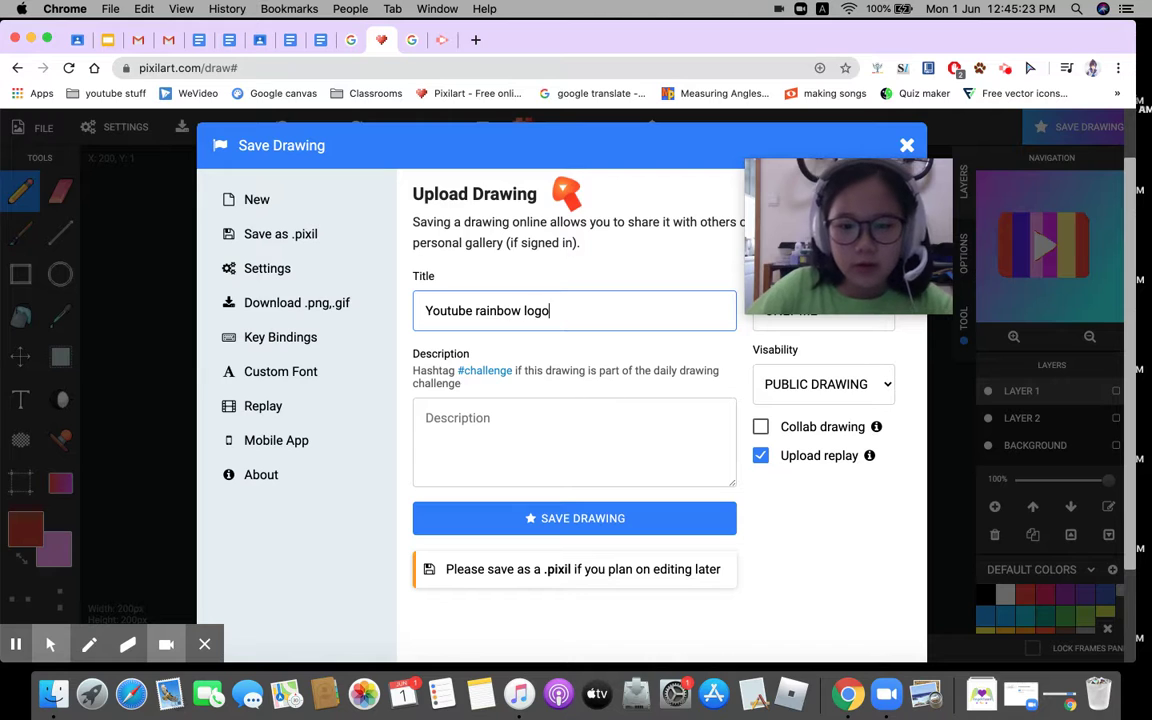
Enter the description 'A youtube logo' and save the drawing online.
left_click(450, 422)
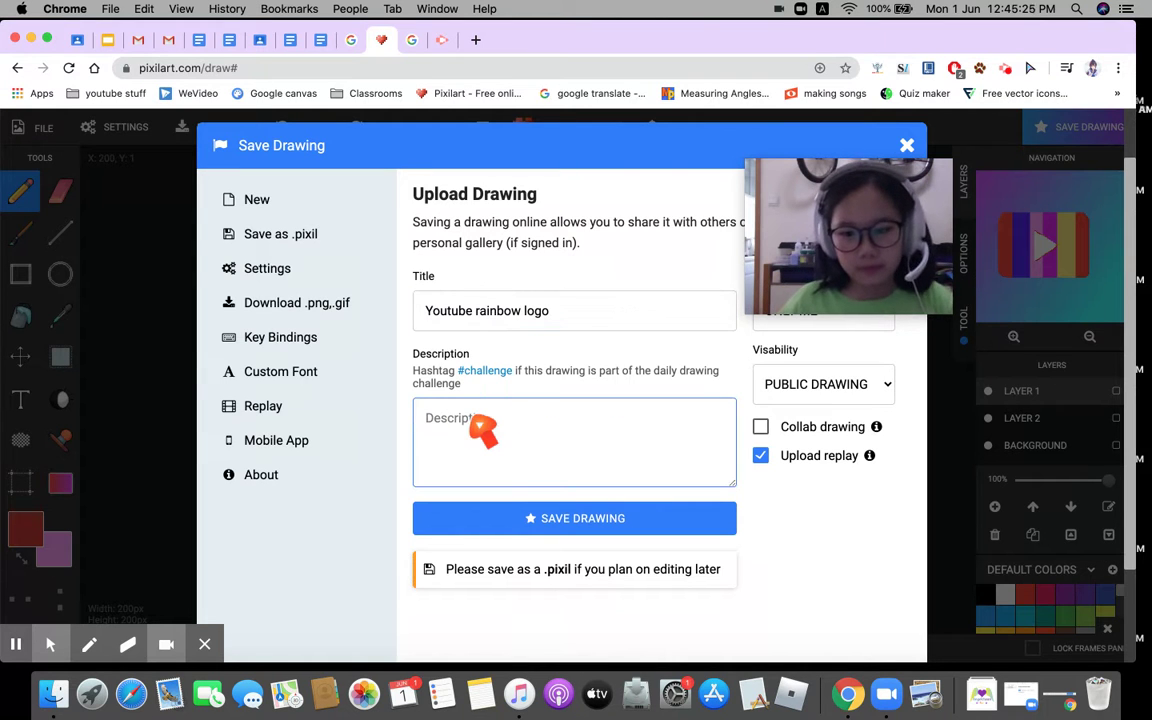
type("banana")
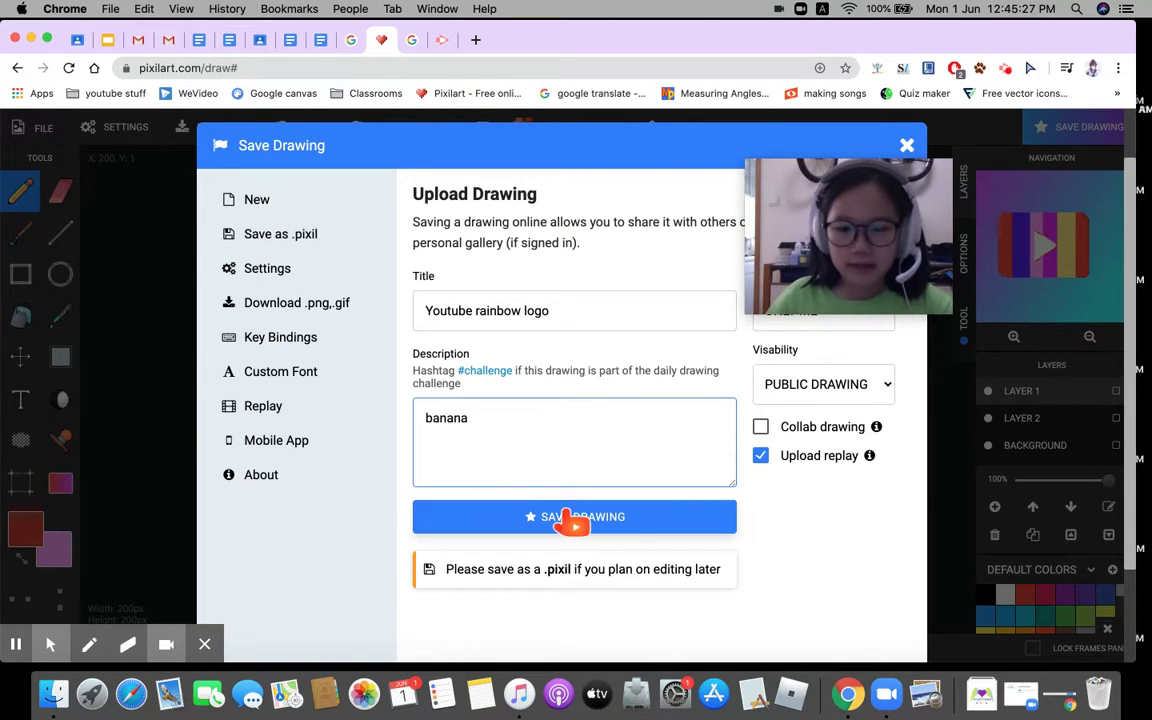
key("BackSpace")
key("BackSpace")
key("BackSpace")
key("BackSpace")
key("BackSpace")
key("BackSpace")
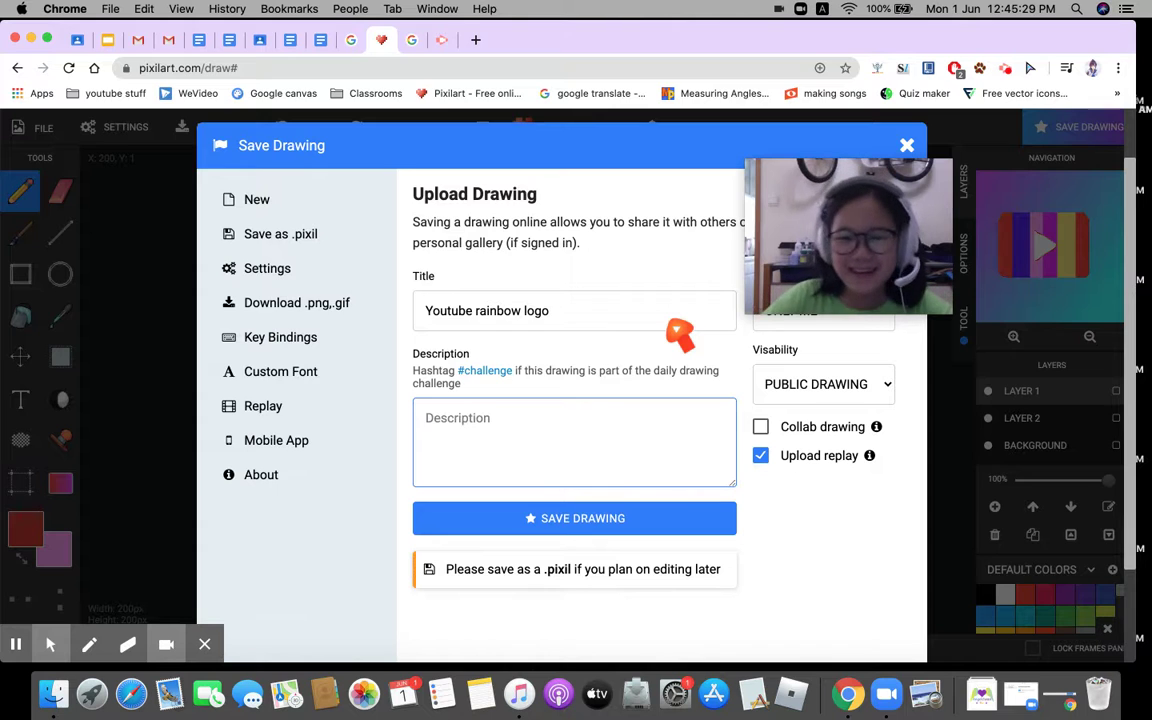
type("A o")
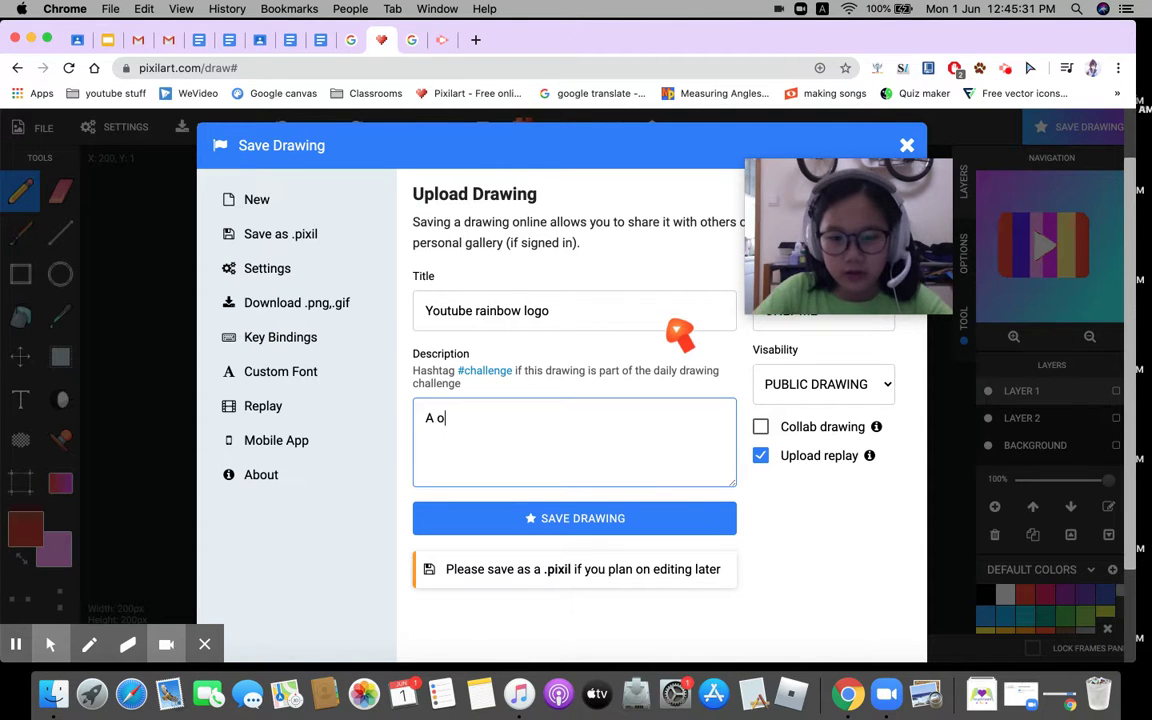
key("BackSpace")
type("yu")
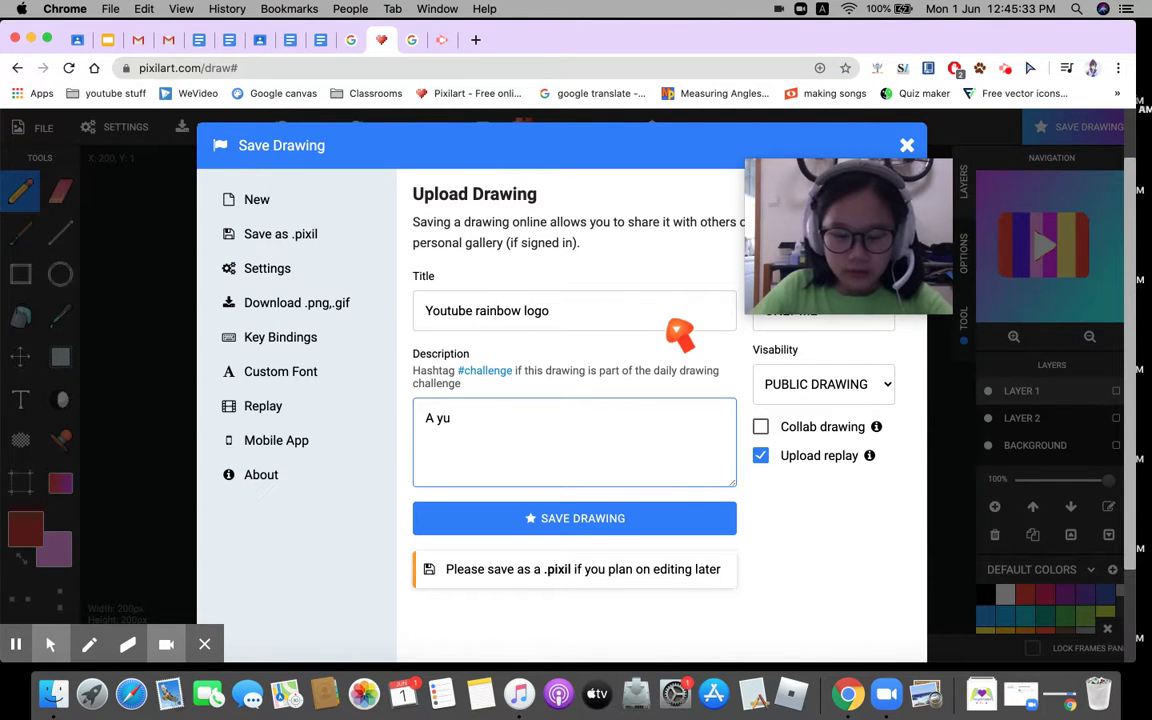
key("BackSpace")
type("outube logo")
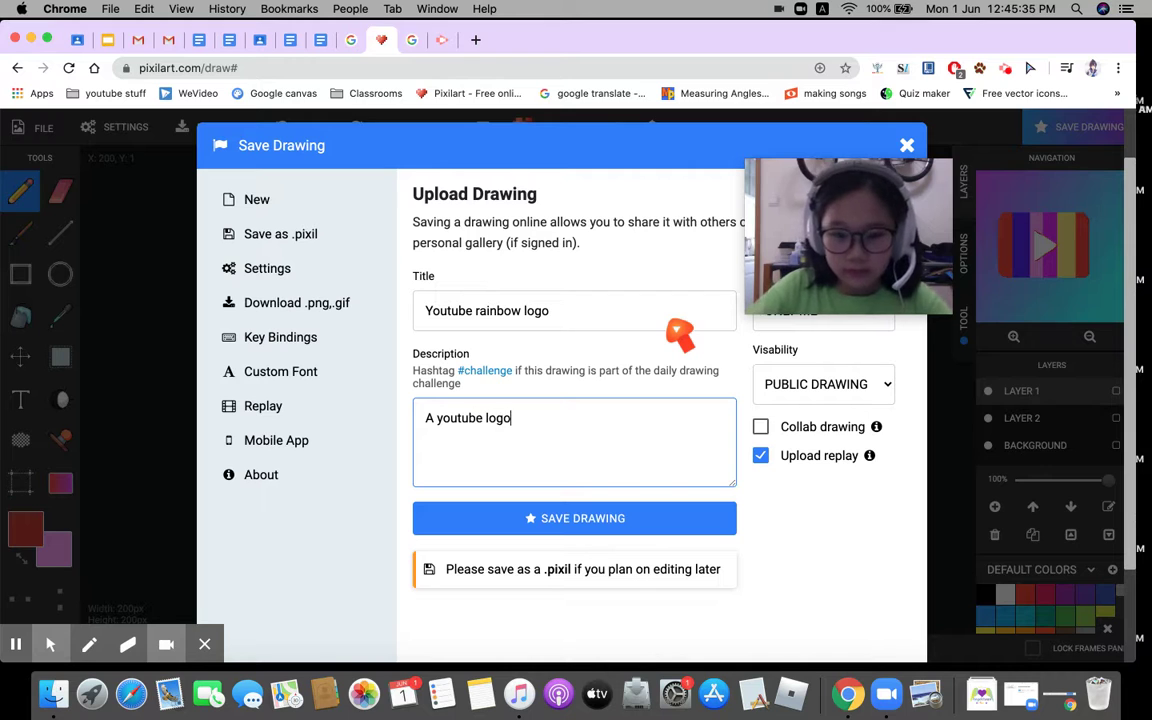
left_click(613, 526)
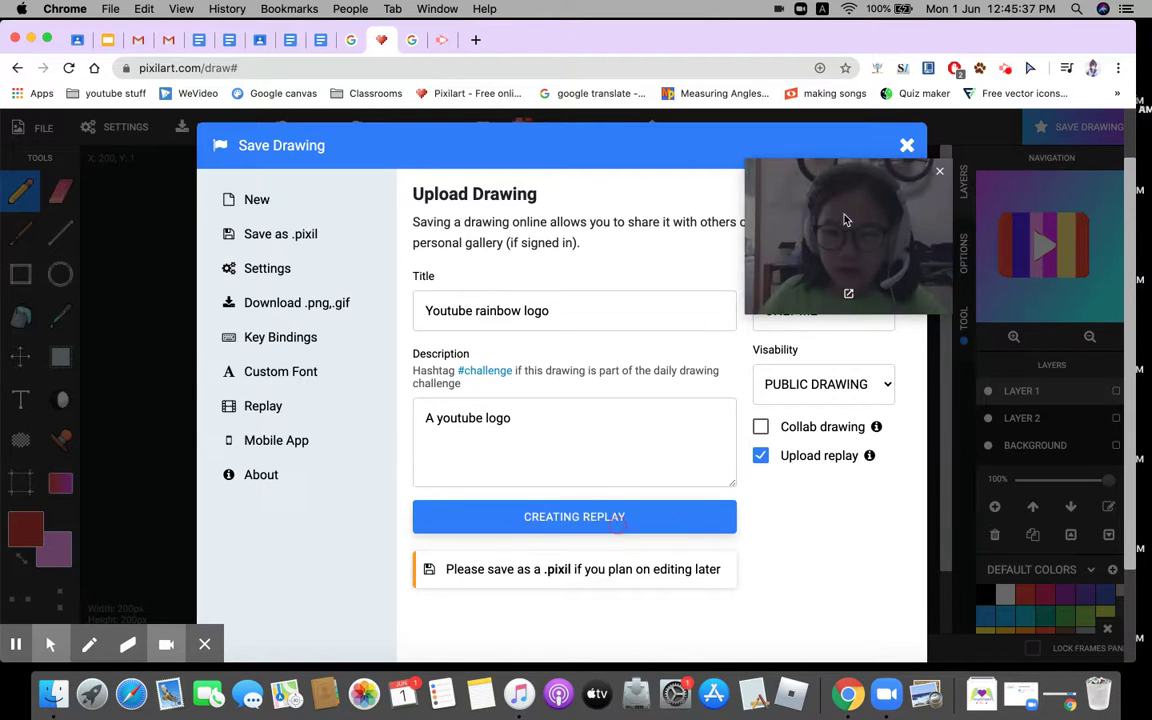
View the drawing's replay, then close it to return to the rainbow logo editor.
left_click_drag(760, 193, 822, 444)
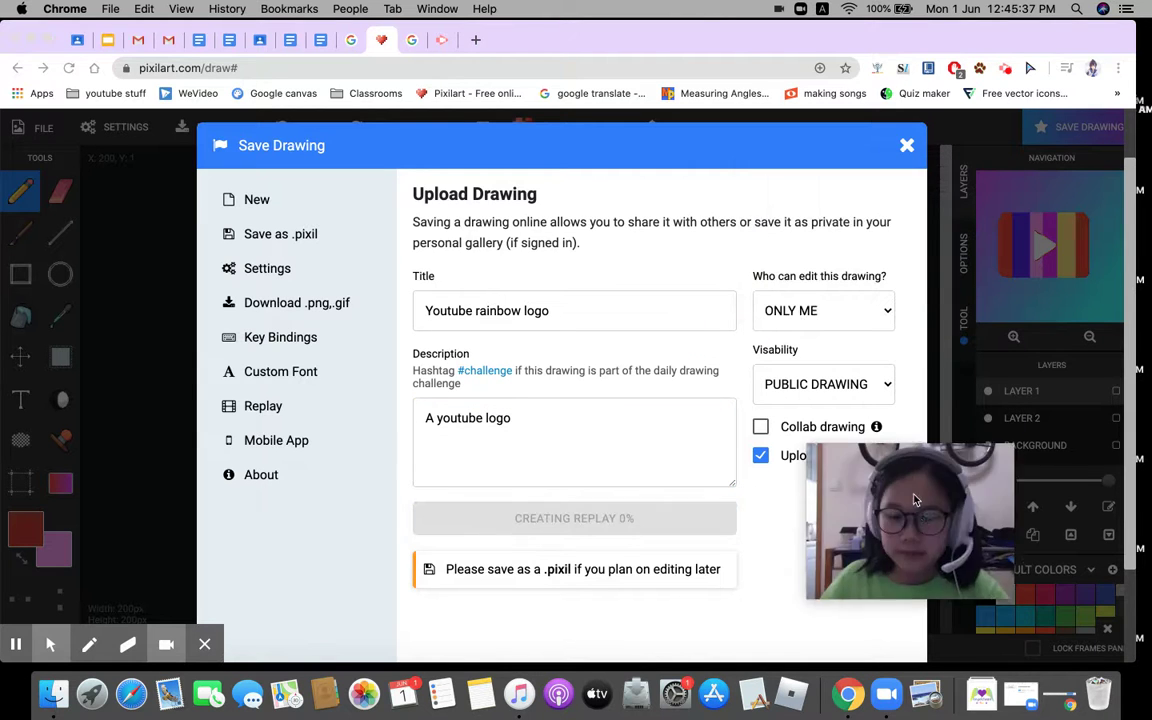
left_click(262, 406)
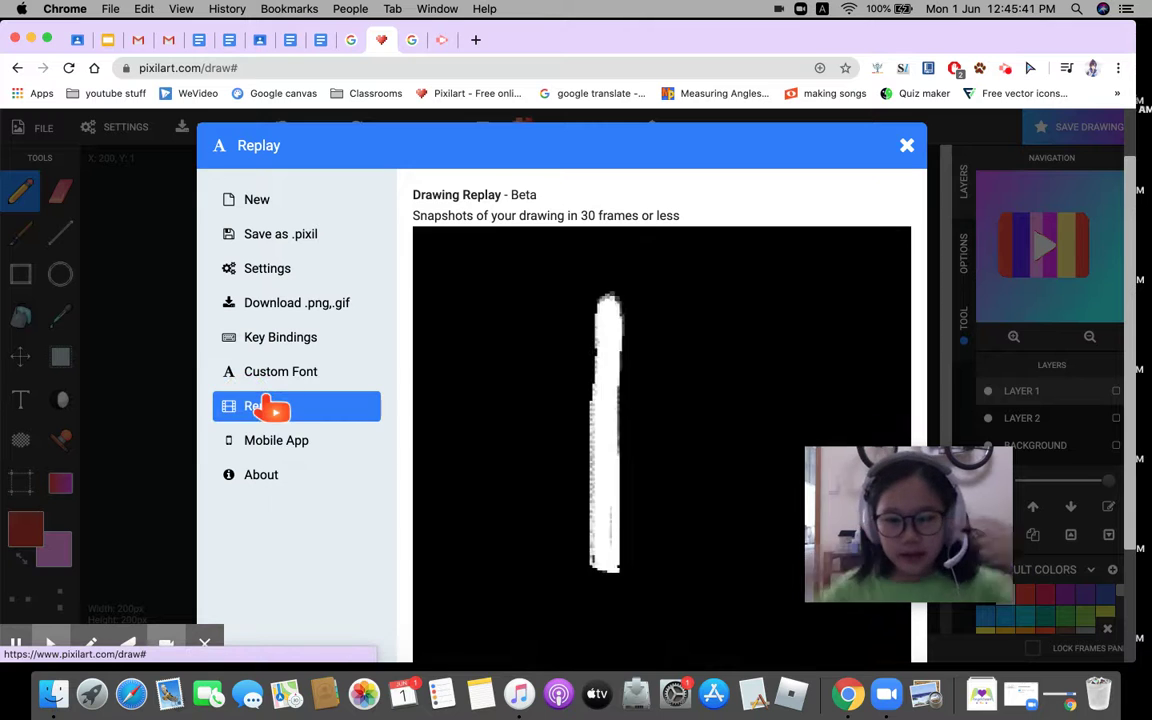
left_click_drag(850, 530, 960, 478)
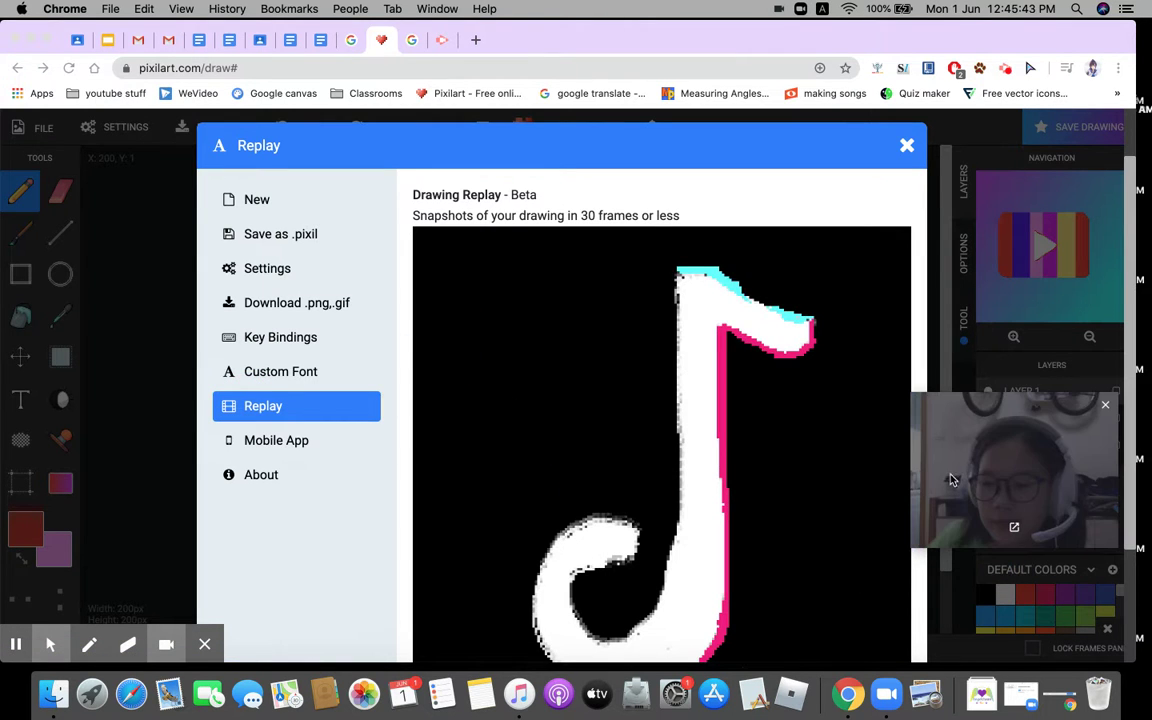
scroll(835, 543, "down", 1)
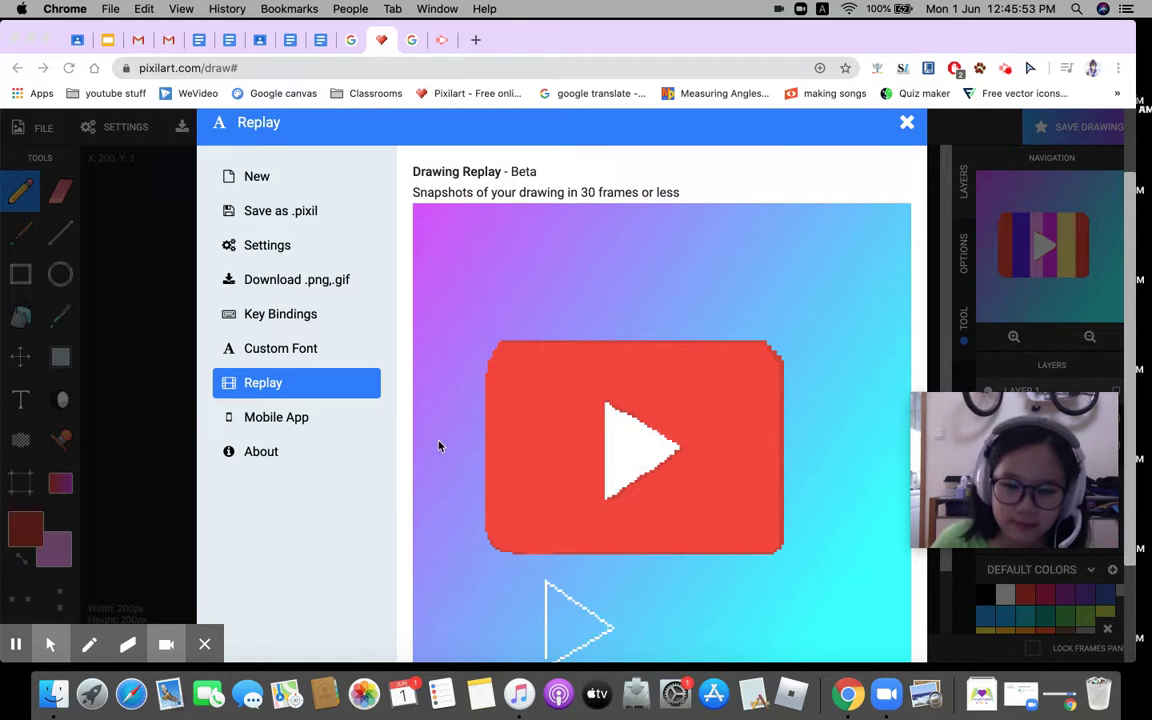
left_click(16, 648)
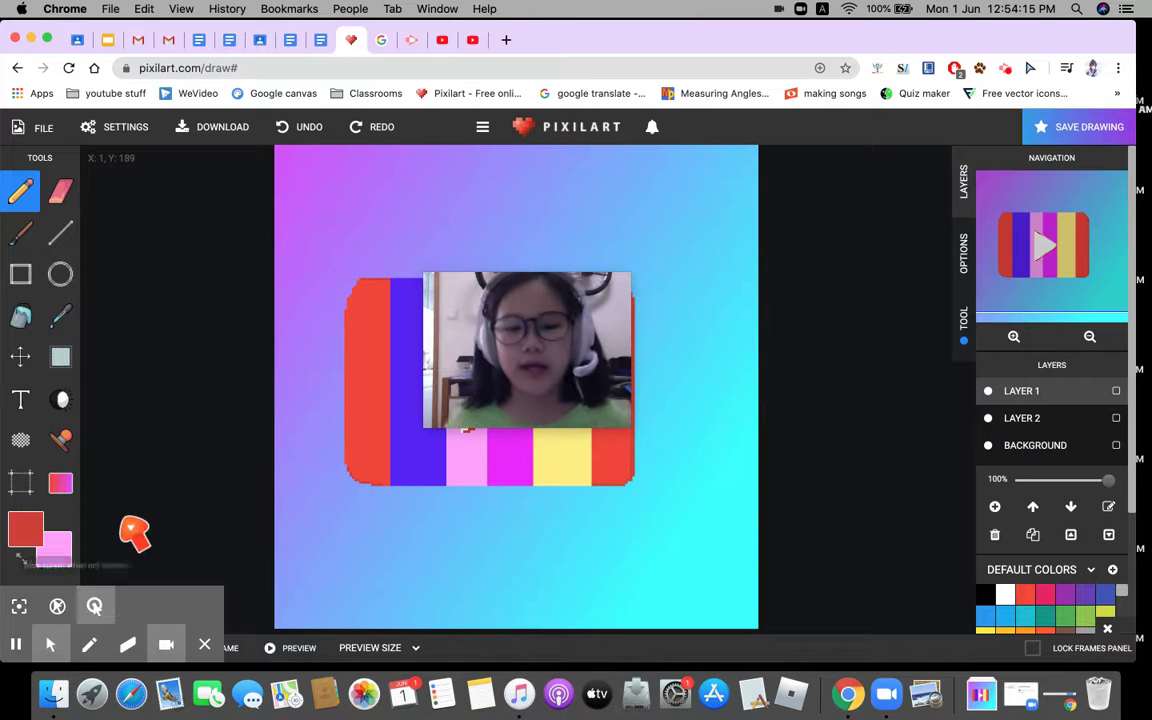
Glance at the YouTube logo reference images, then return to the rainbow logo drawing in Pixilart.
left_click(381, 40)
left_click(351, 40)
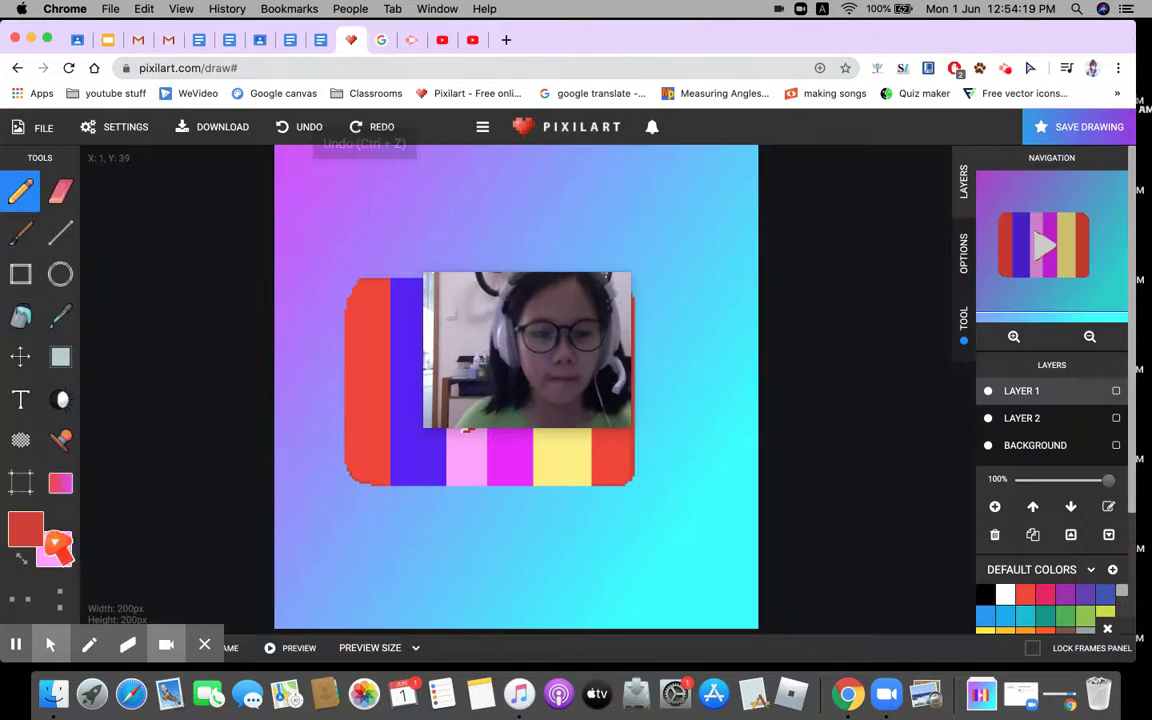